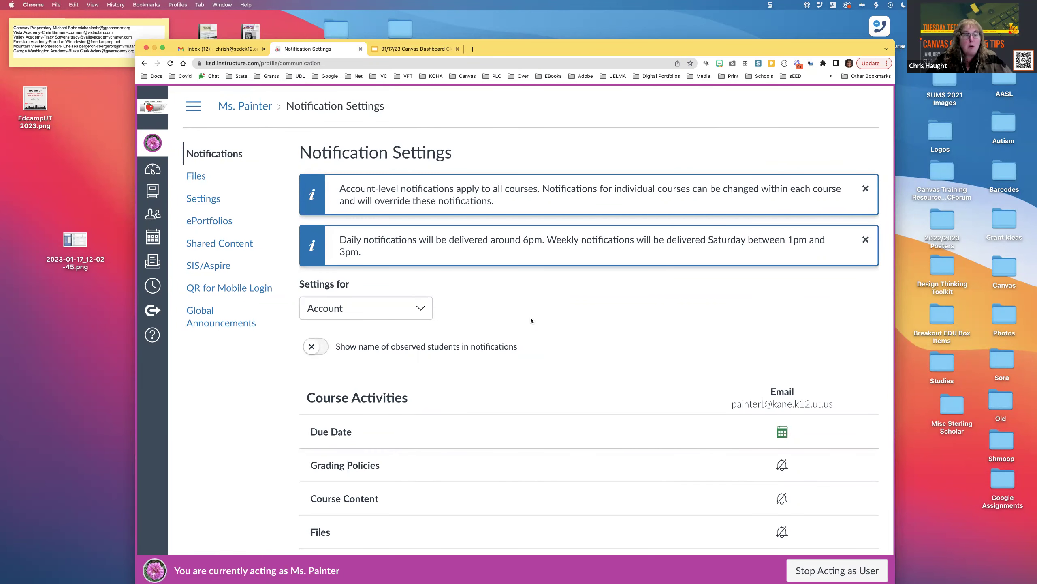
# - Review the account-level notification settings and check the Settings for choices, keeping Account selected
pyautogui.scroll(-2, 530, 318)
pyautogui.scroll(-1, 530, 318)
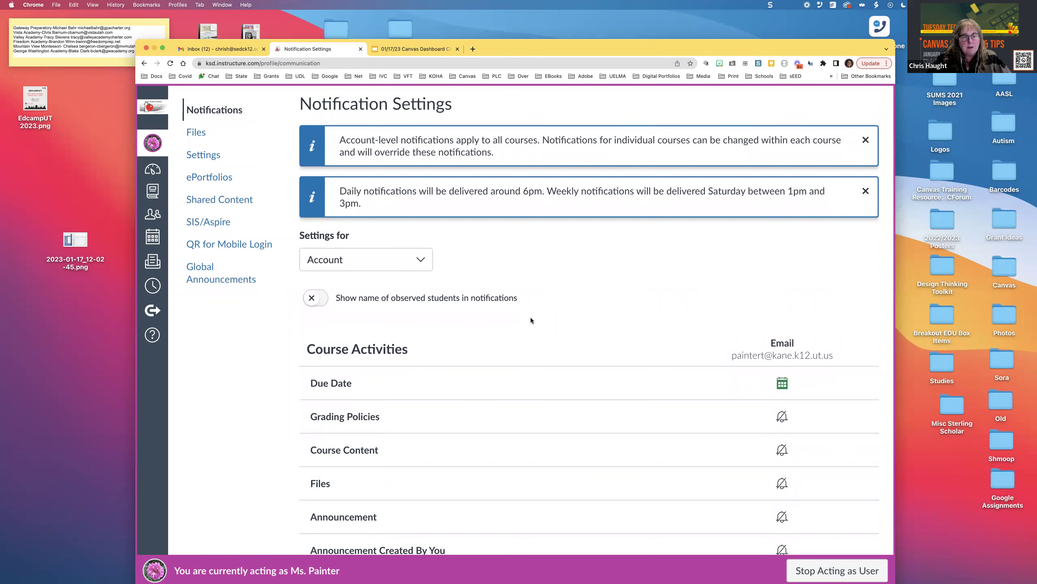
pyautogui.scroll(-2, 530, 320)
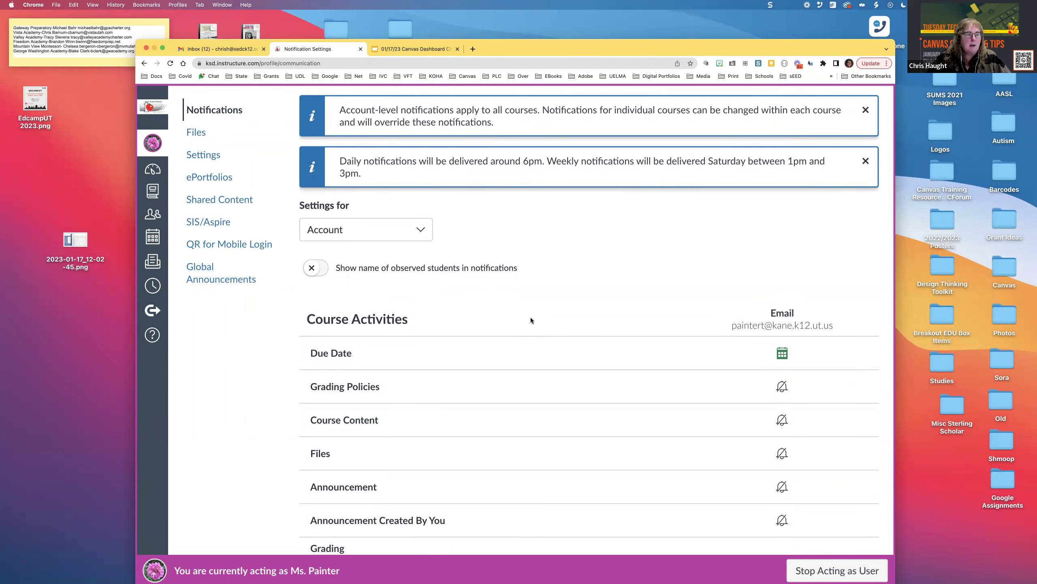
pyautogui.scroll(-3, 531, 320)
pyautogui.scroll(-2, 530, 317)
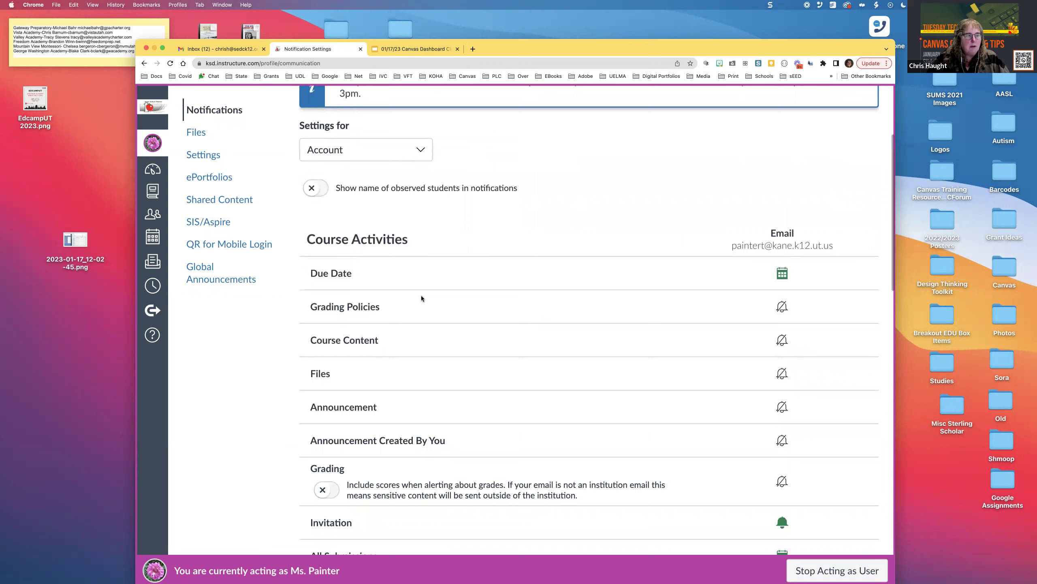
pyautogui.click(355, 150)
pyautogui.click(355, 150)
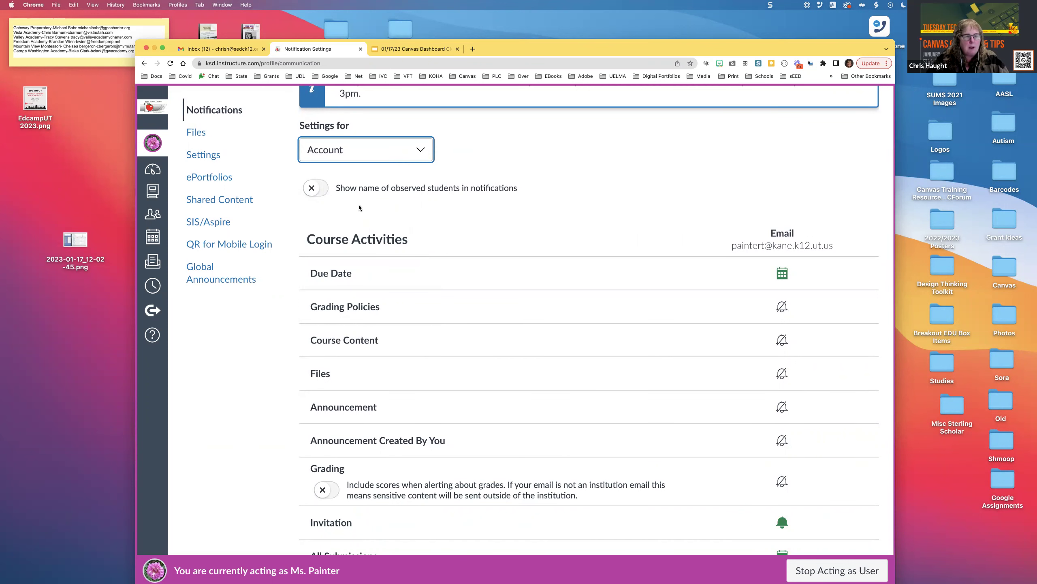
# - View the email frequency options for Grading Policies without choosing one, and turn on showing the name of observed students in notifications
pyautogui.scroll(-1, 359, 257)
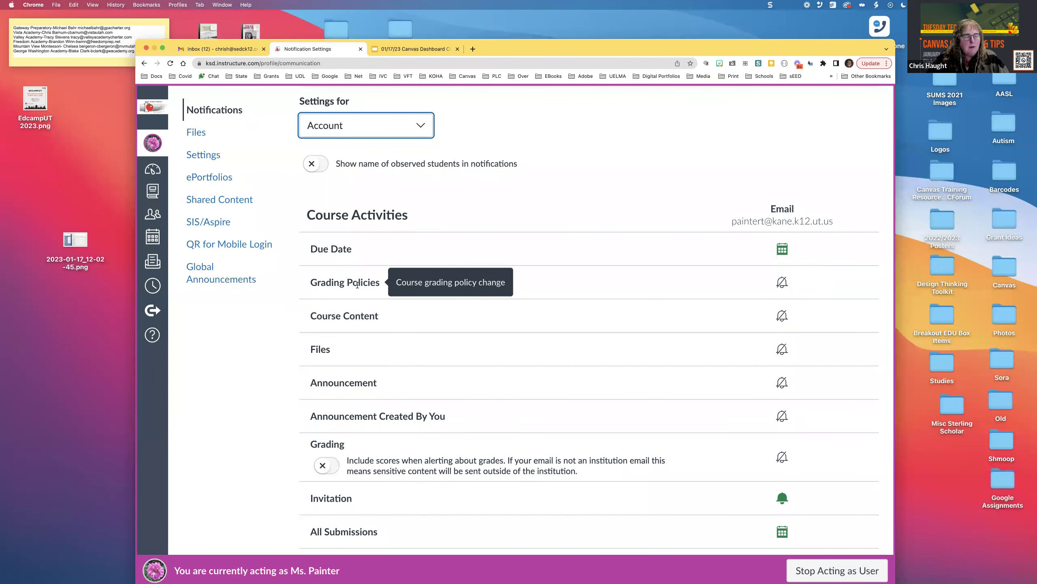
pyautogui.click(782, 283)
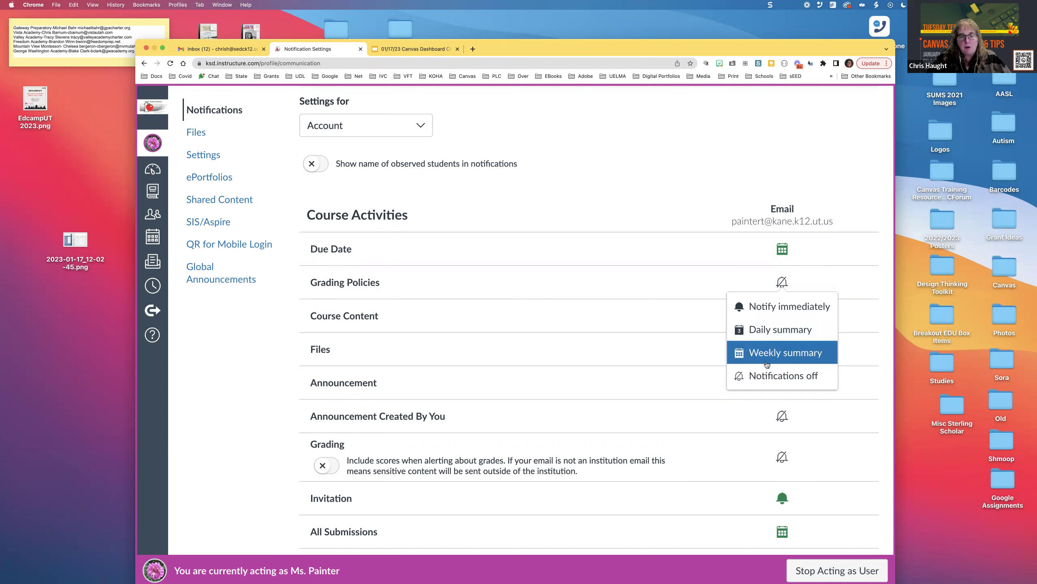
pyautogui.click(724, 164)
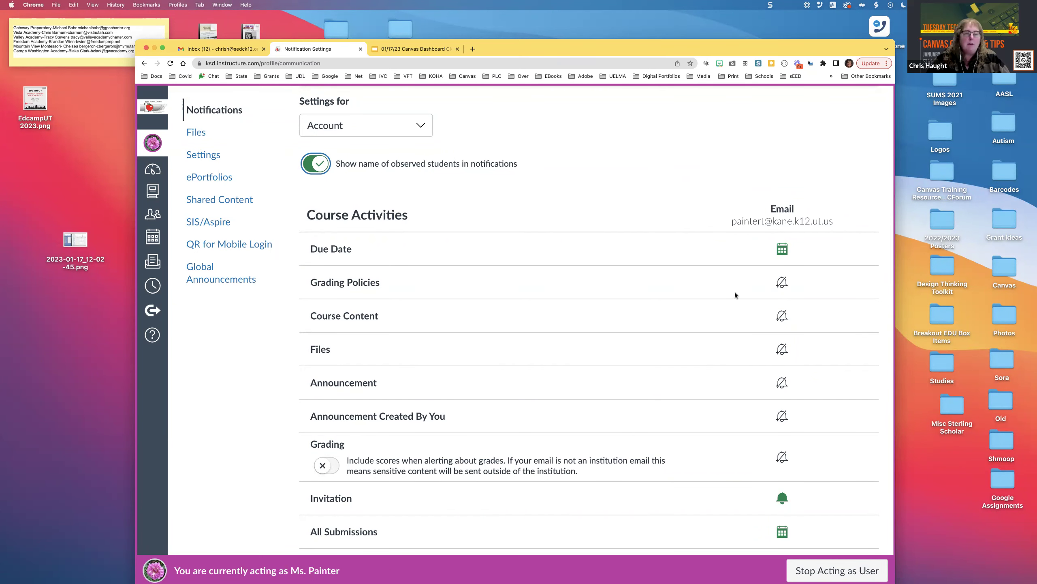
# - Examine the email frequencies set for all notification types, from Course Activities through Discussions, Conversations, Scheduling, Groups, Conferences and Alerts
pyautogui.scroll(-1, 757, 380)
pyautogui.scroll(-3, 757, 382)
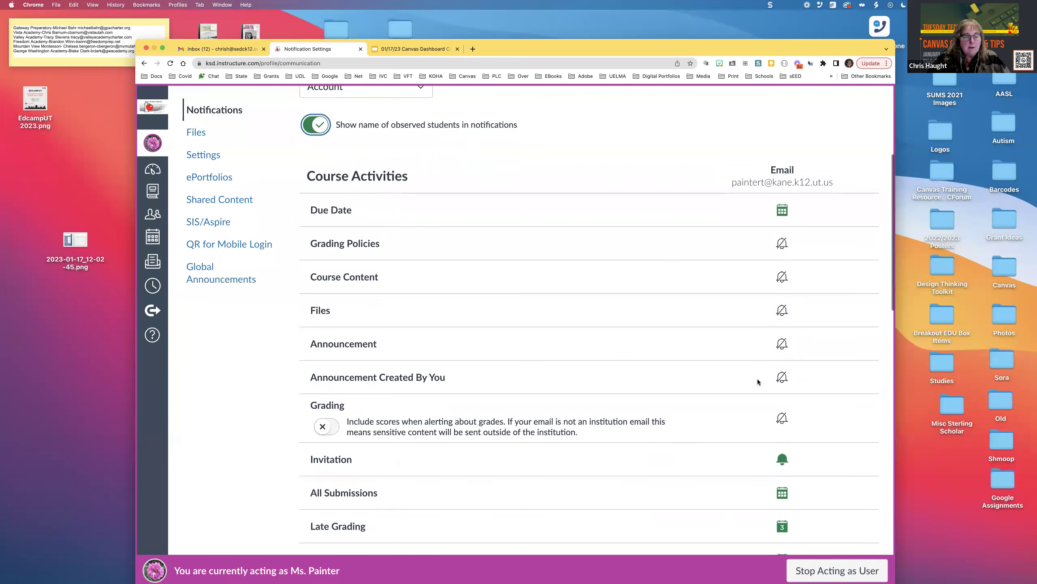
pyautogui.scroll(-10, 758, 382)
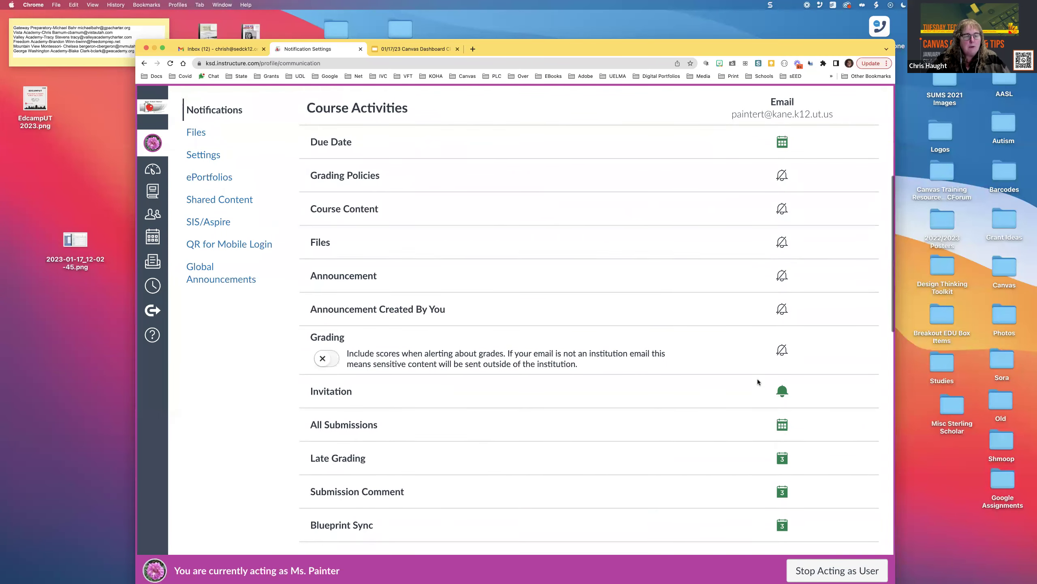
pyautogui.scroll(-7, 757, 382)
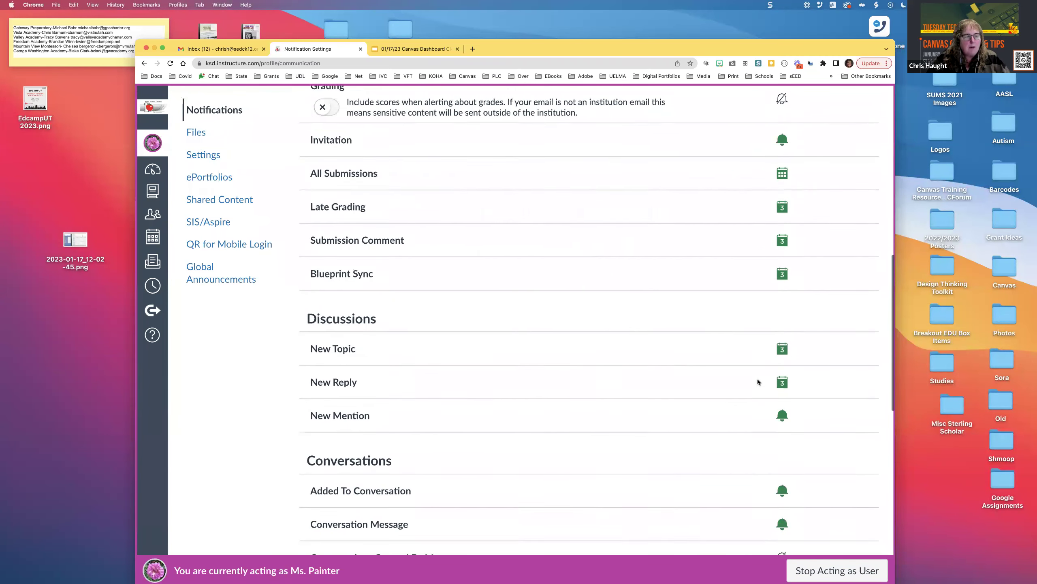
pyautogui.scroll(-4, 698, 373)
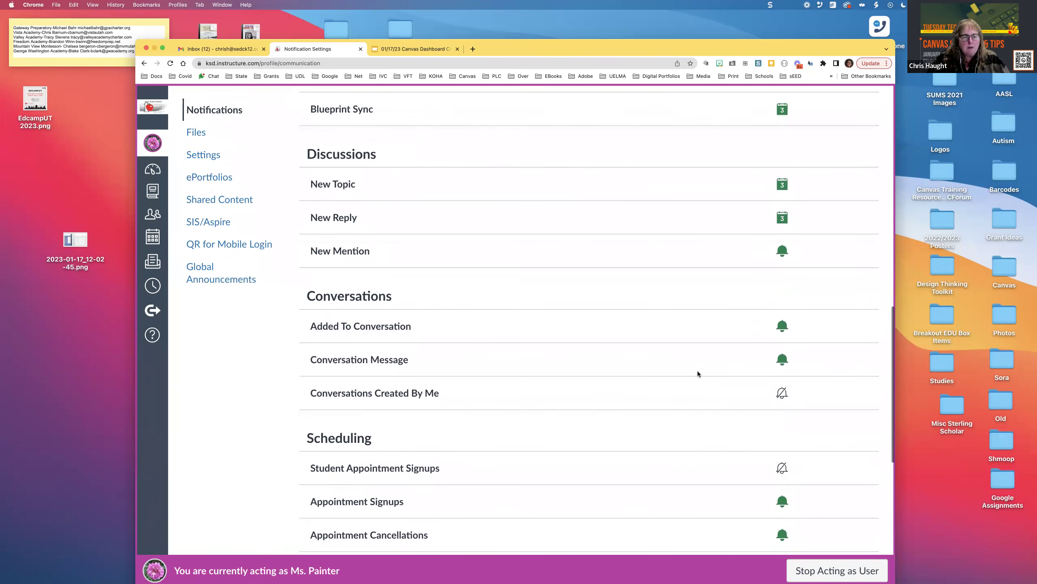
pyautogui.scroll(-1, 698, 374)
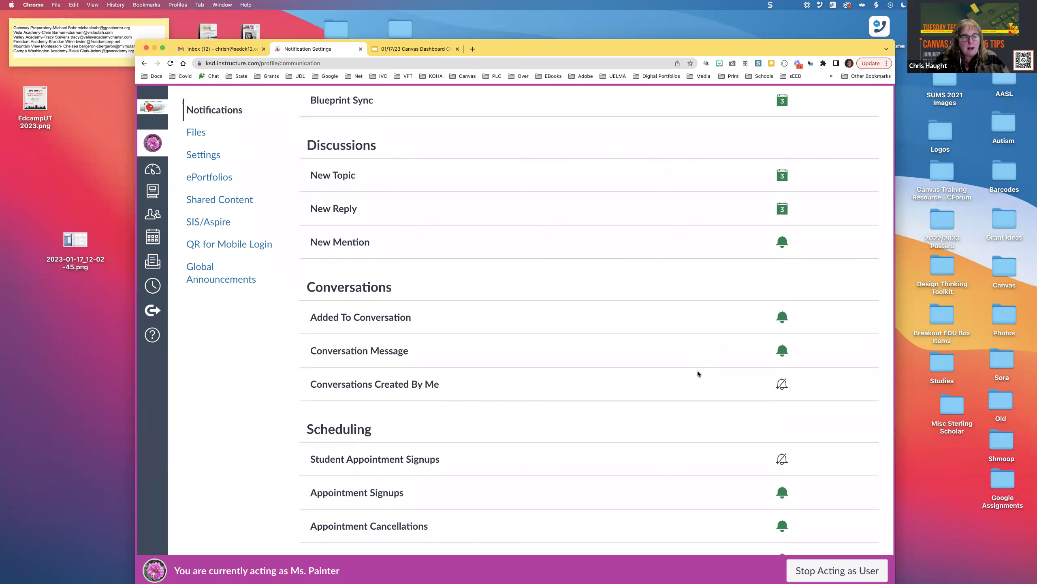
pyautogui.scroll(-5, 697, 373)
pyautogui.scroll(-10, 697, 372)
pyautogui.scroll(-3, 697, 373)
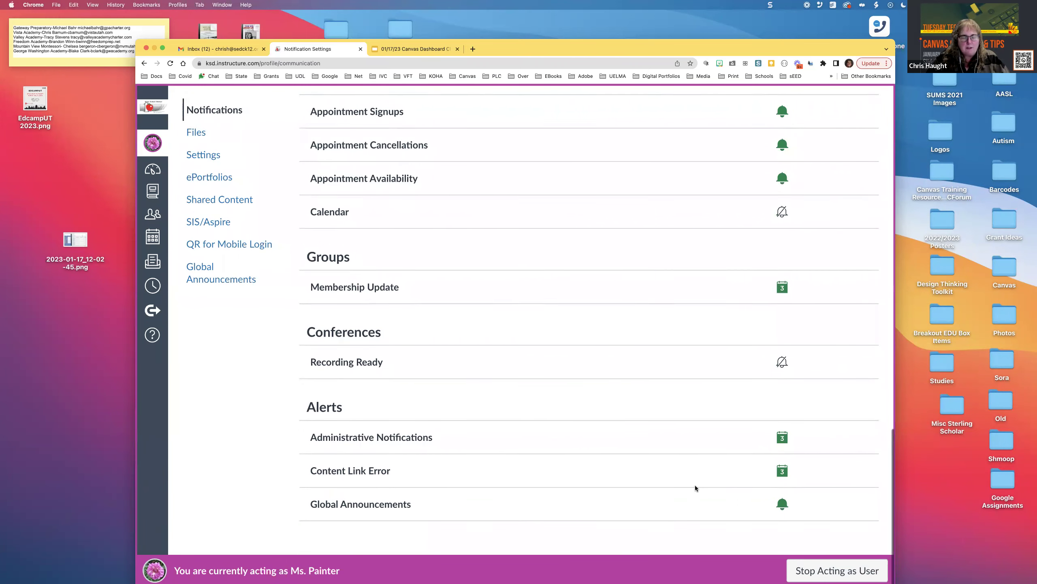
pyautogui.scroll(1, 695, 488)
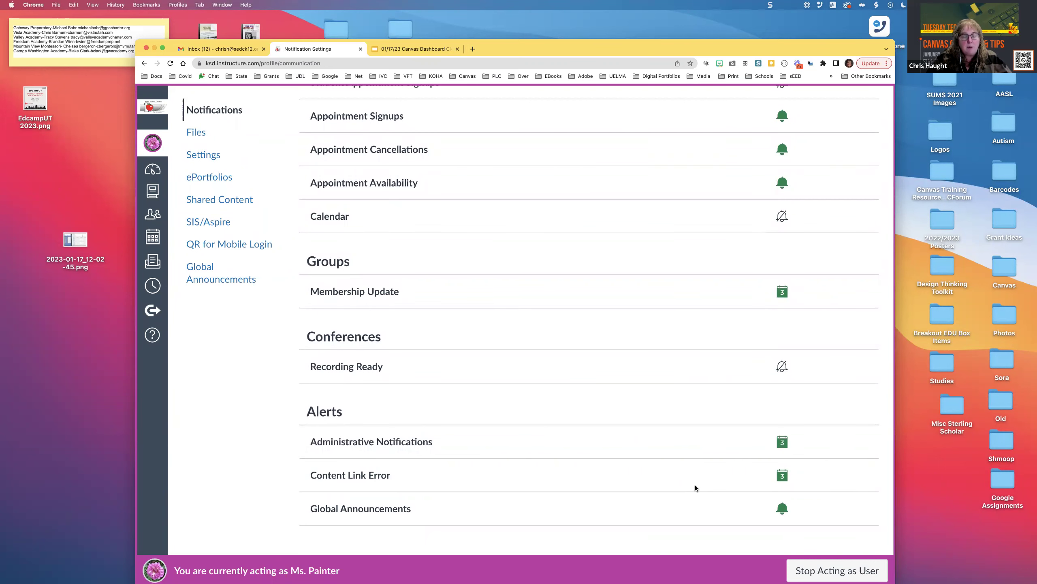
pyautogui.scroll(8, 696, 487)
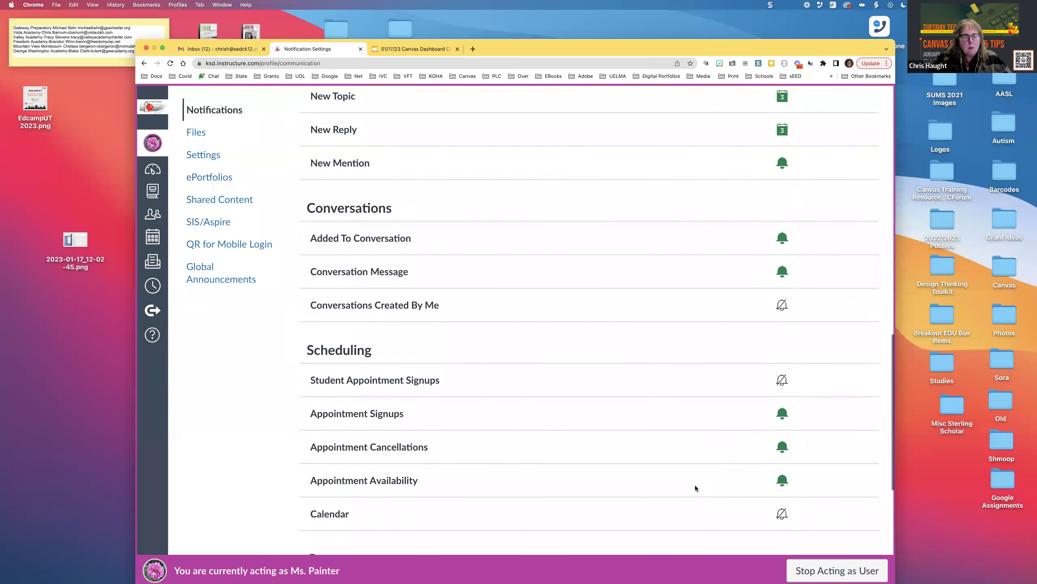
pyautogui.scroll(3, 695, 488)
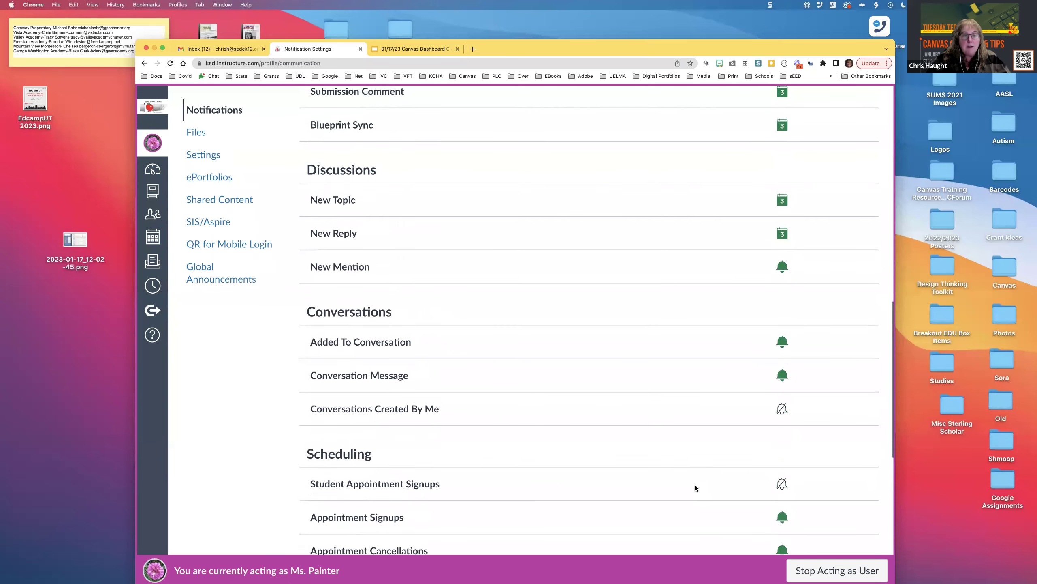
pyautogui.scroll(6, 695, 487)
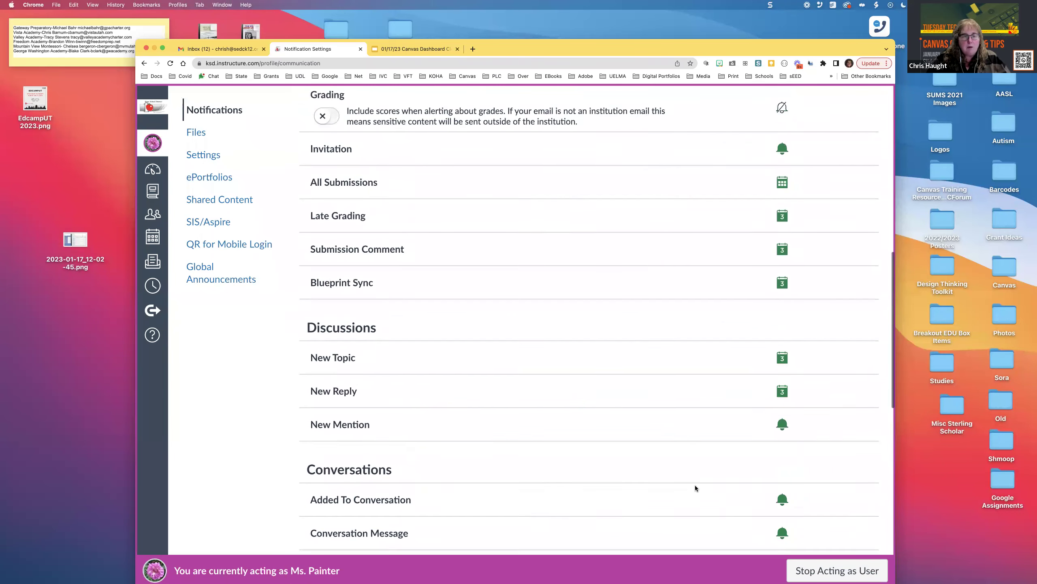
pyautogui.scroll(1, 828, 329)
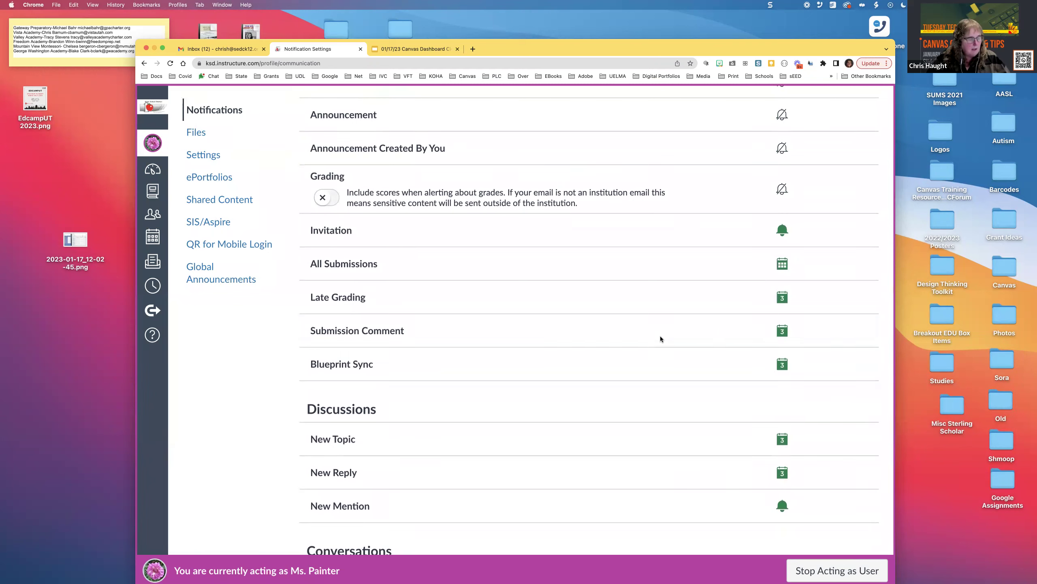
pyautogui.scroll(11, 660, 336)
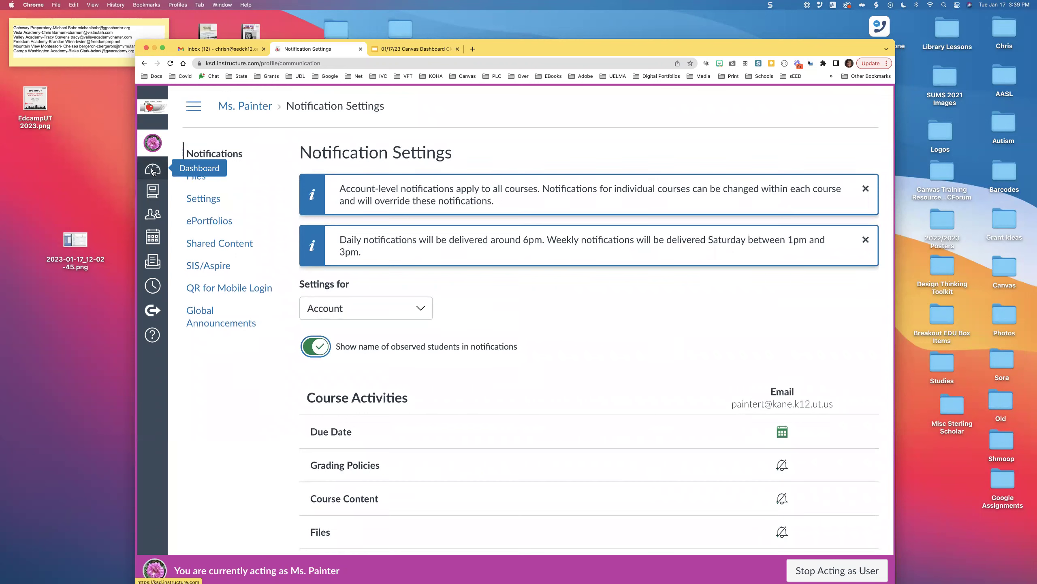
# - Go to the Dashboard and widen the browser window on both sides so three course cards fit per row
pyautogui.click(153, 170)
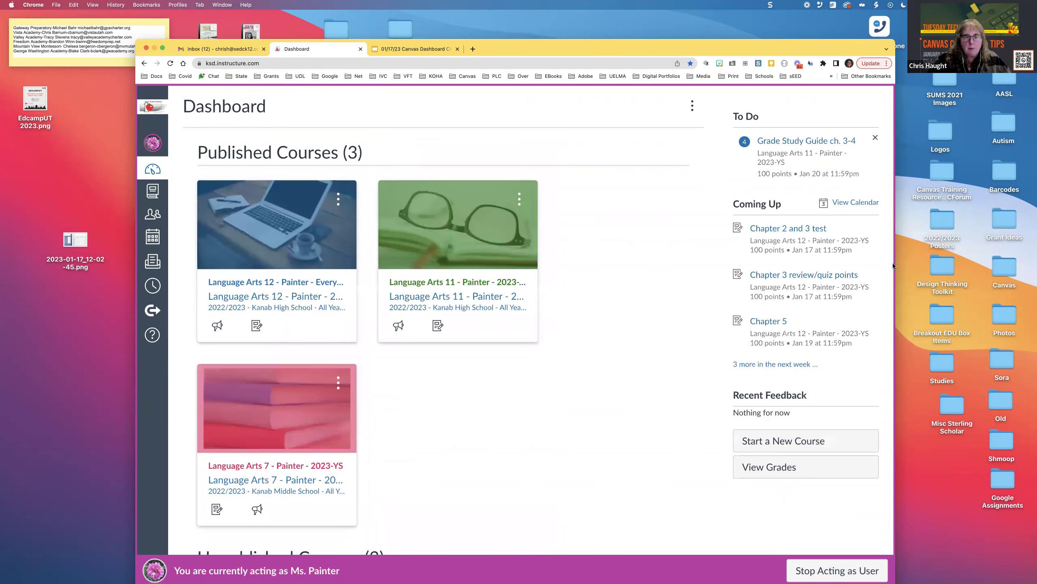
pyautogui.moveTo(899, 259); pyautogui.dragTo(1026, 259)
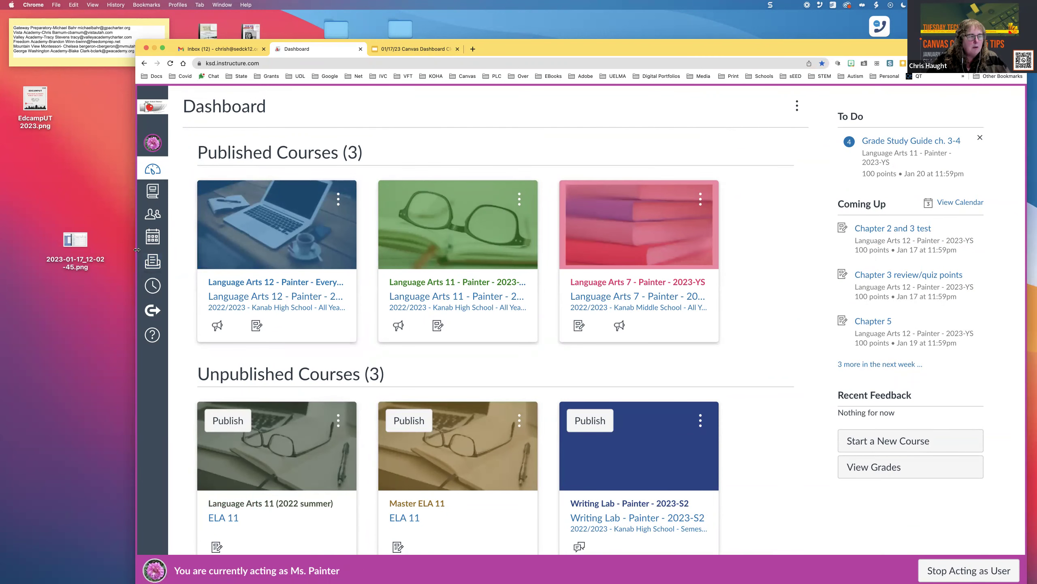
pyautogui.moveTo(137, 249); pyautogui.dragTo(113, 258)
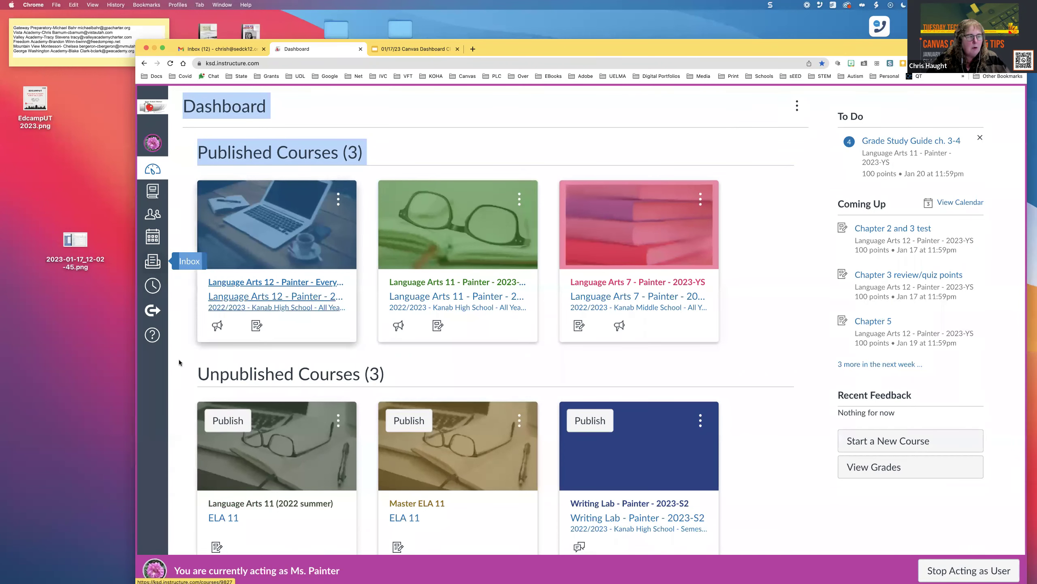
pyautogui.click(180, 337)
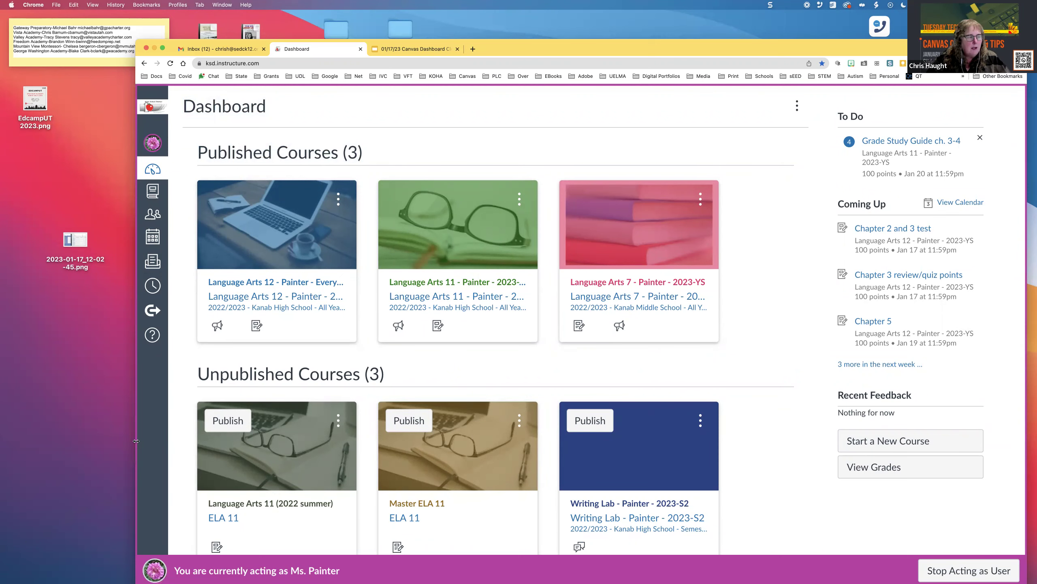
pyautogui.moveTo(115, 434); pyautogui.dragTo(55, 433)
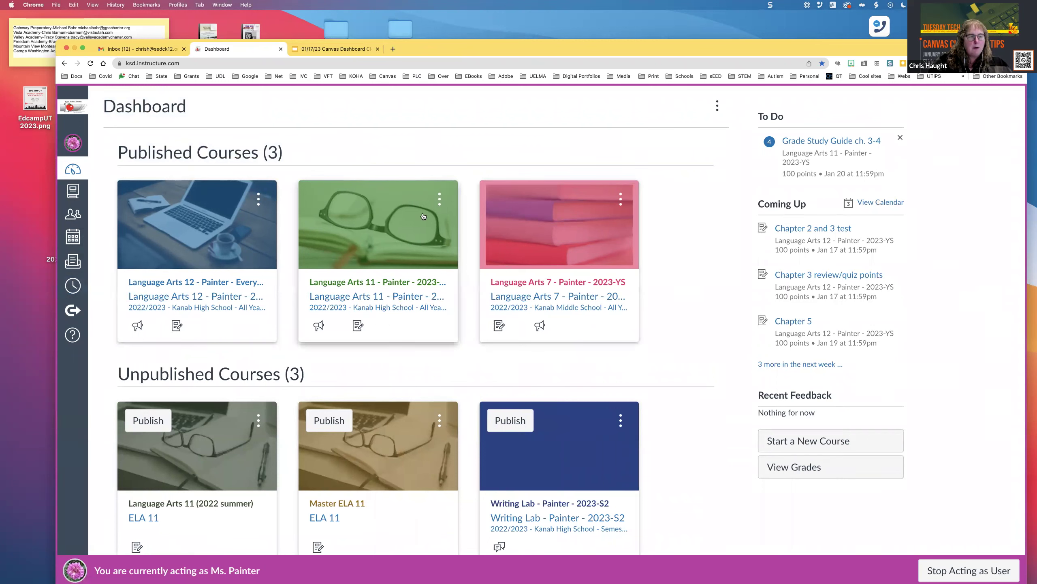
# - Inspect the nickname, color and move options of the published Language Arts 11 course card, and close them without changes
pyautogui.click(440, 200)
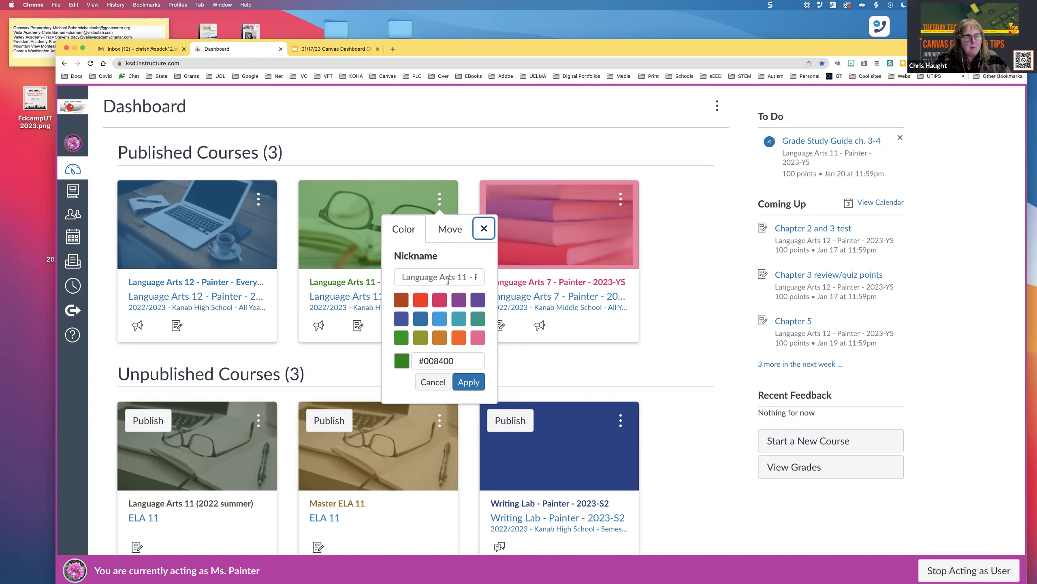
pyautogui.click(452, 233)
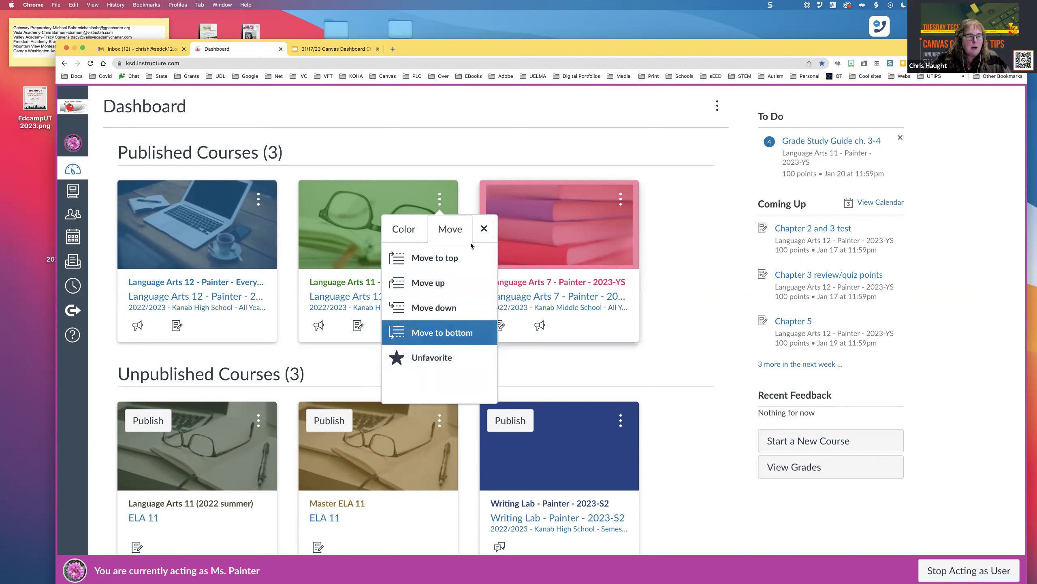
pyautogui.click(405, 230)
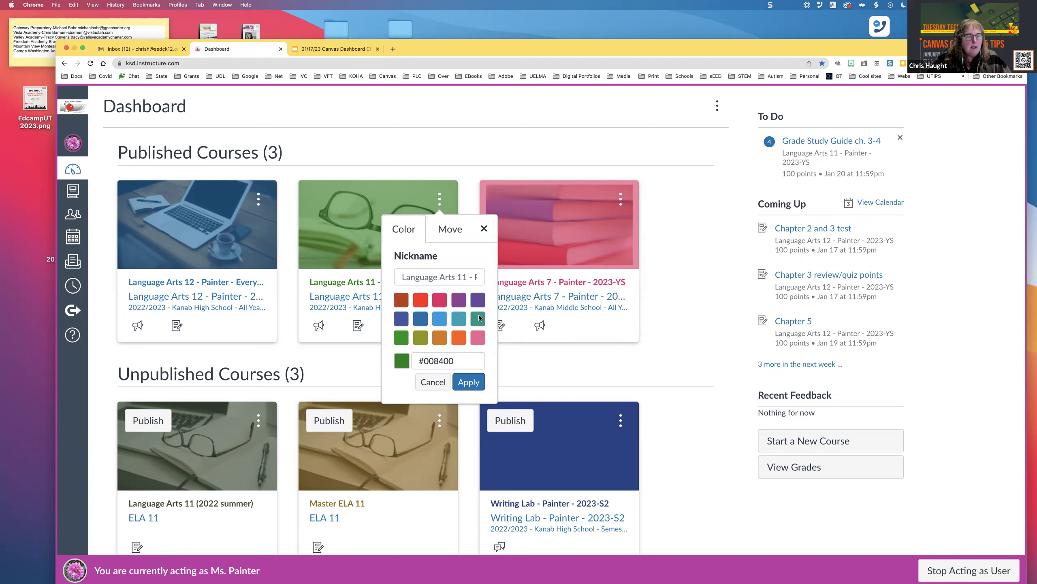
pyautogui.click(483, 230)
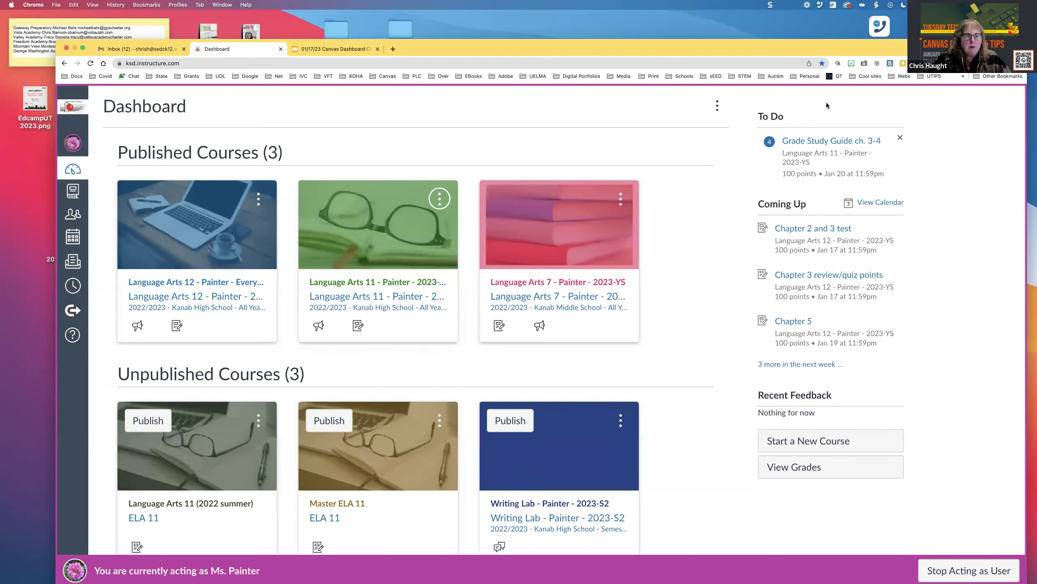
# - Turn off the Color Overlay for the Dashboard course cards and check the published and unpublished cards
pyautogui.click(716, 106)
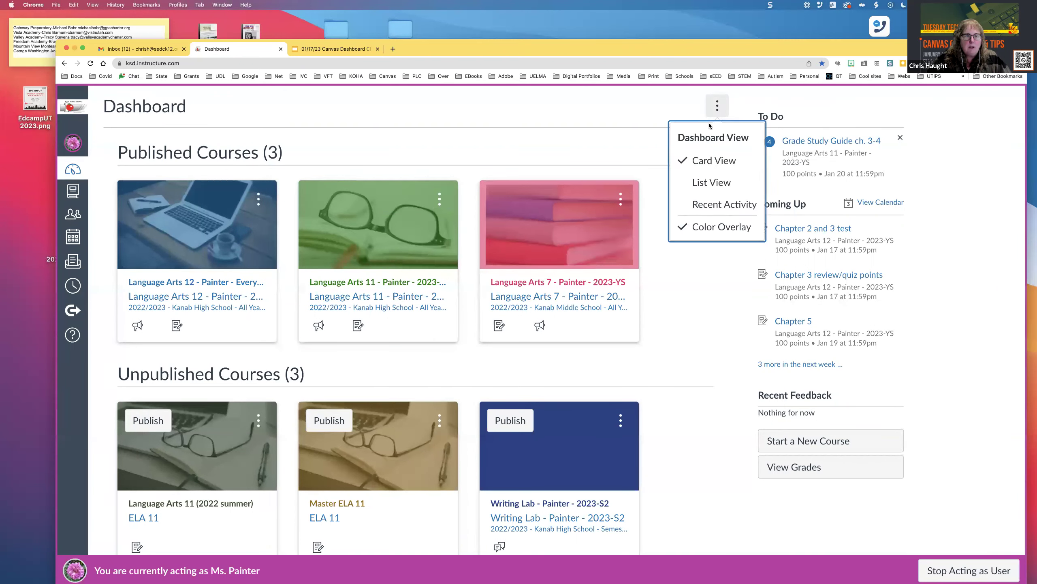
pyautogui.click(686, 228)
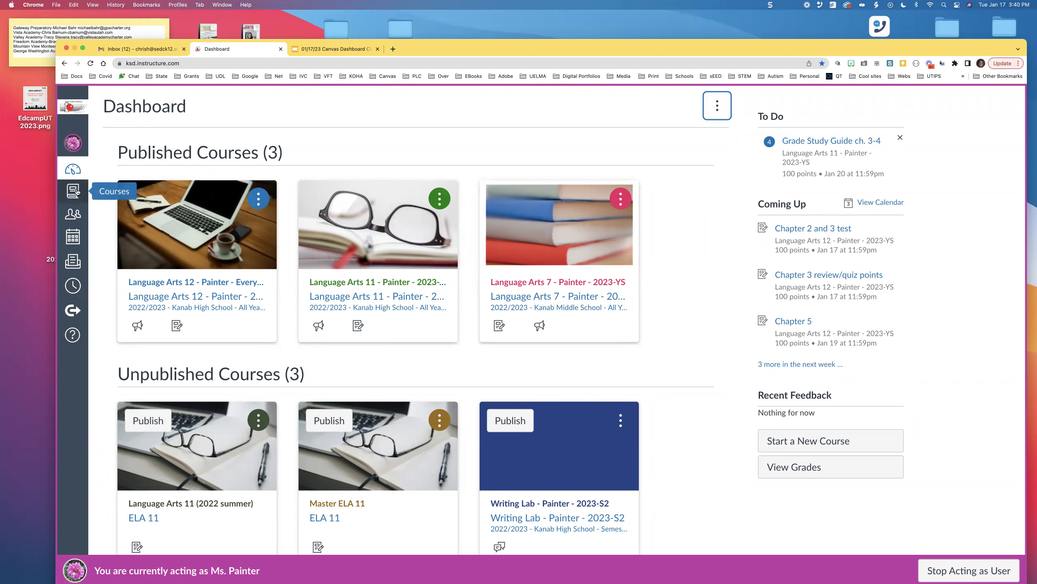
pyautogui.scroll(-2, 321, 297)
pyautogui.scroll(1, 321, 297)
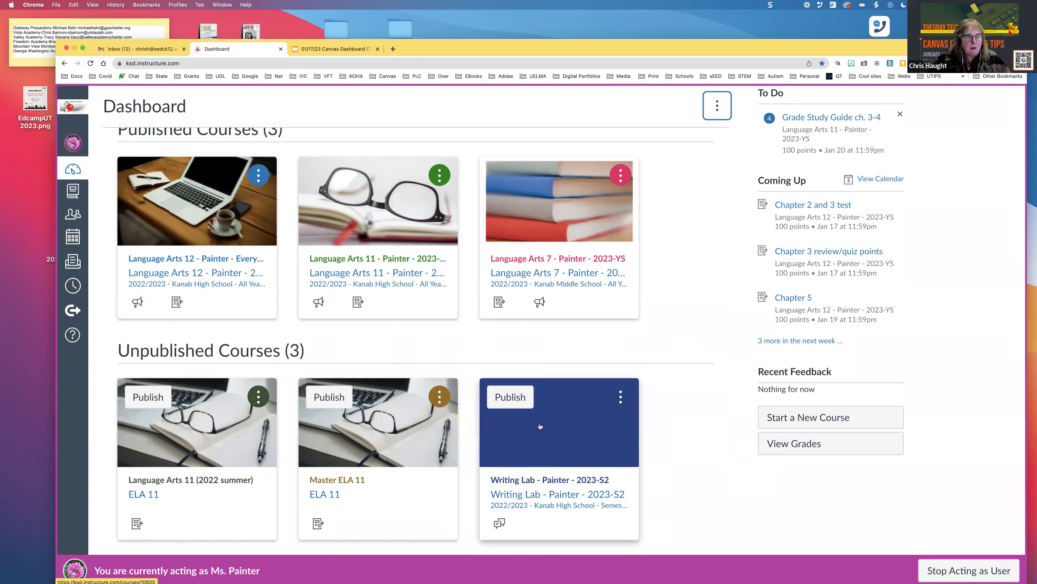
# - Open the All Courses list and look through which published and unpublished courses are starred as favorites
pyautogui.click(72, 192)
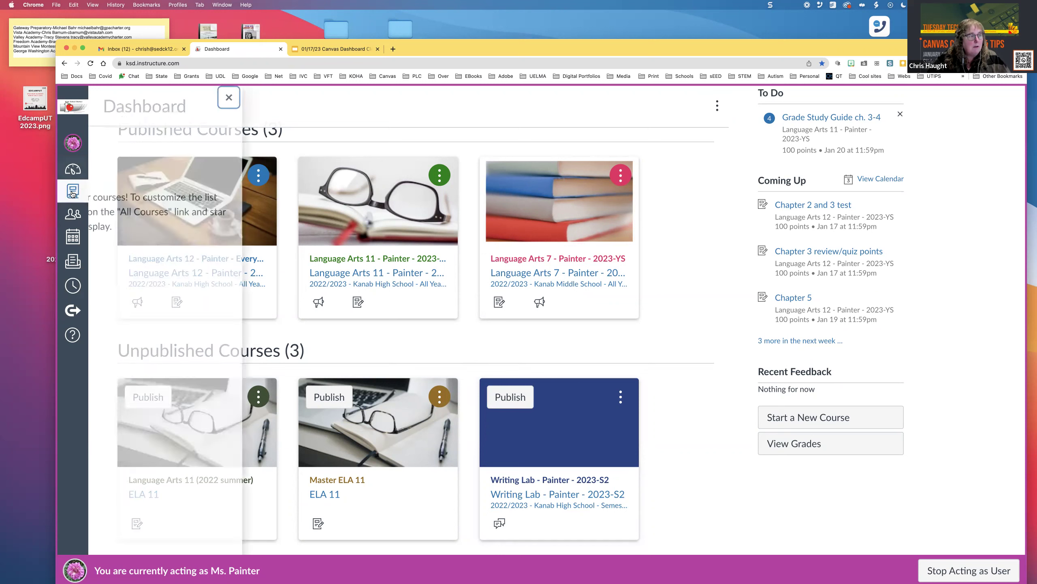
pyautogui.click(133, 388)
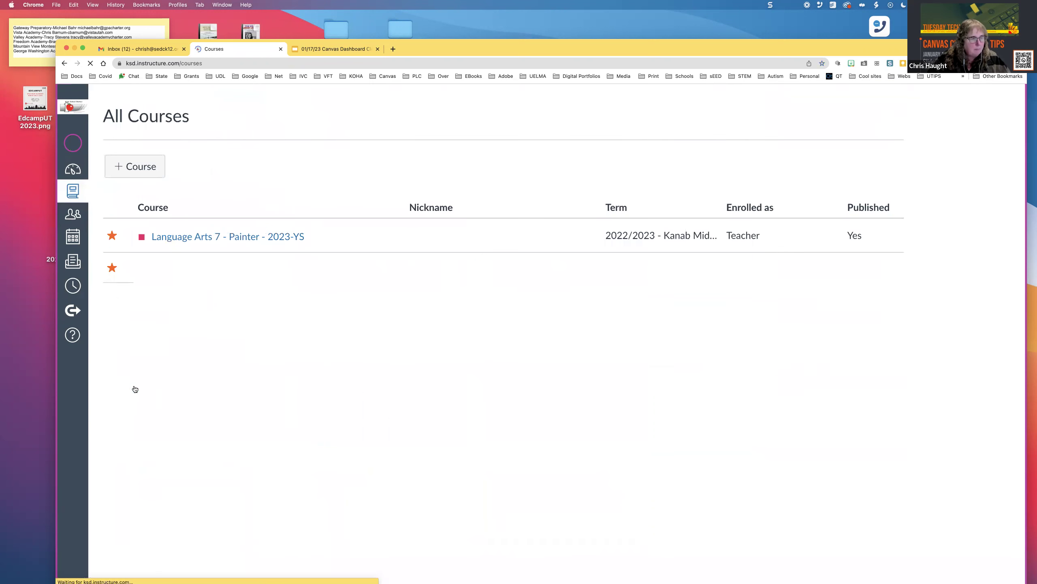
pyautogui.scroll(-1, 179, 409)
pyautogui.scroll(-3, 178, 410)
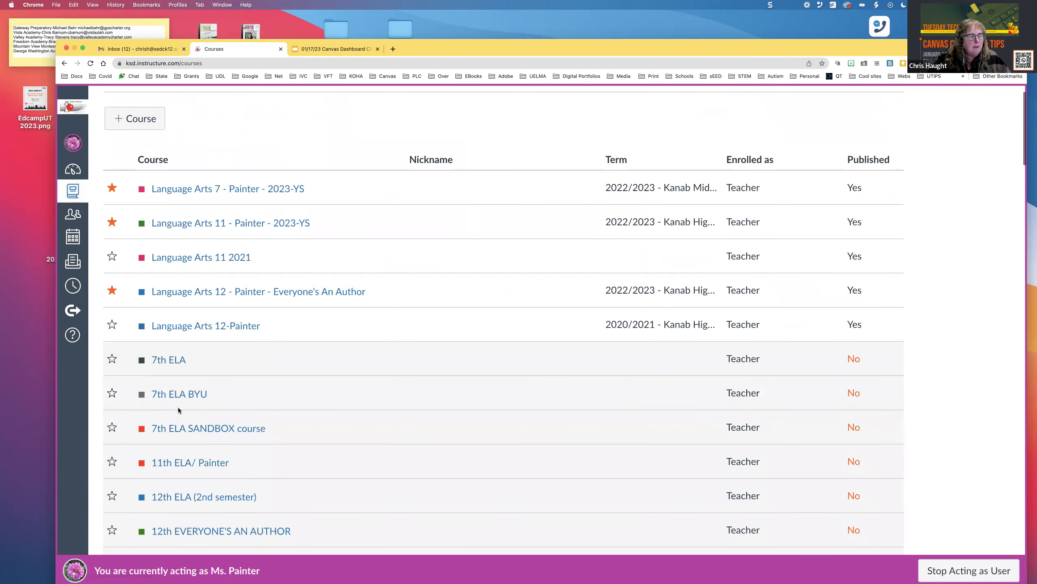
pyautogui.scroll(-9, 180, 411)
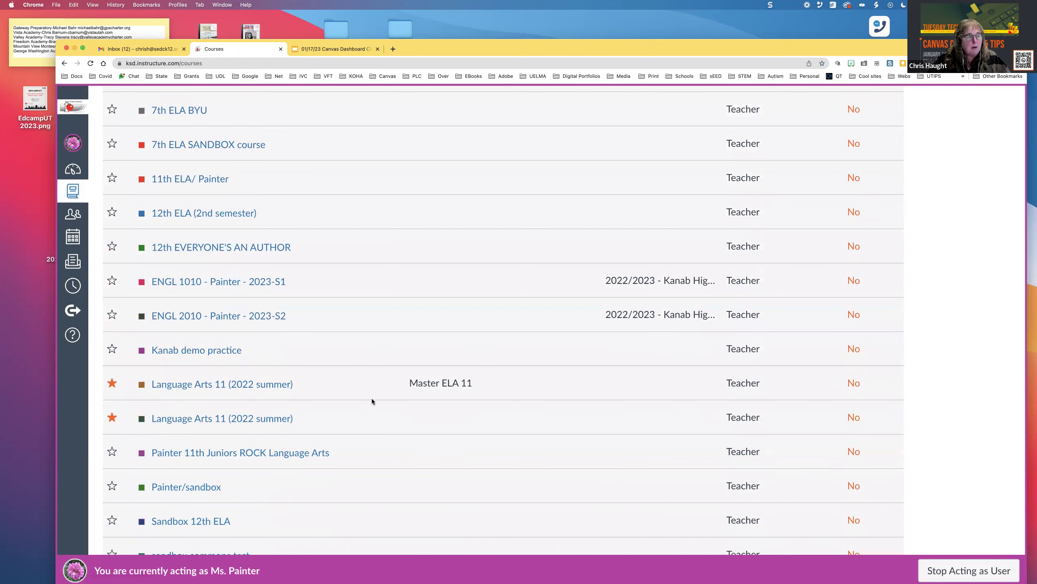
# - Look through the unpublished courses and Past Enrollments in the All Courses list, checking which are starred as favorites
pyautogui.scroll(-1, 368, 402)
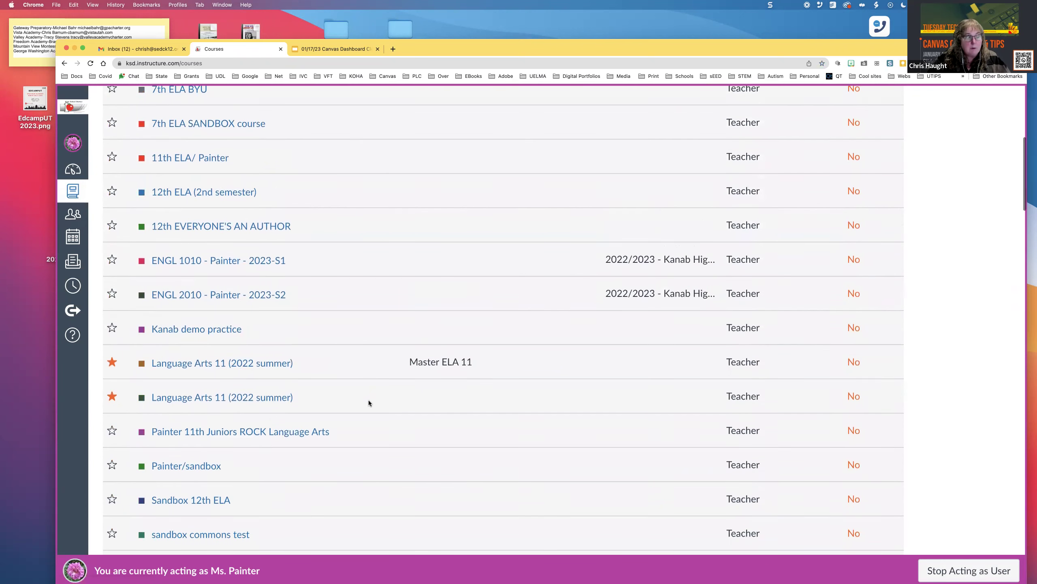
pyautogui.scroll(-20, 370, 403)
pyautogui.scroll(-10, 370, 405)
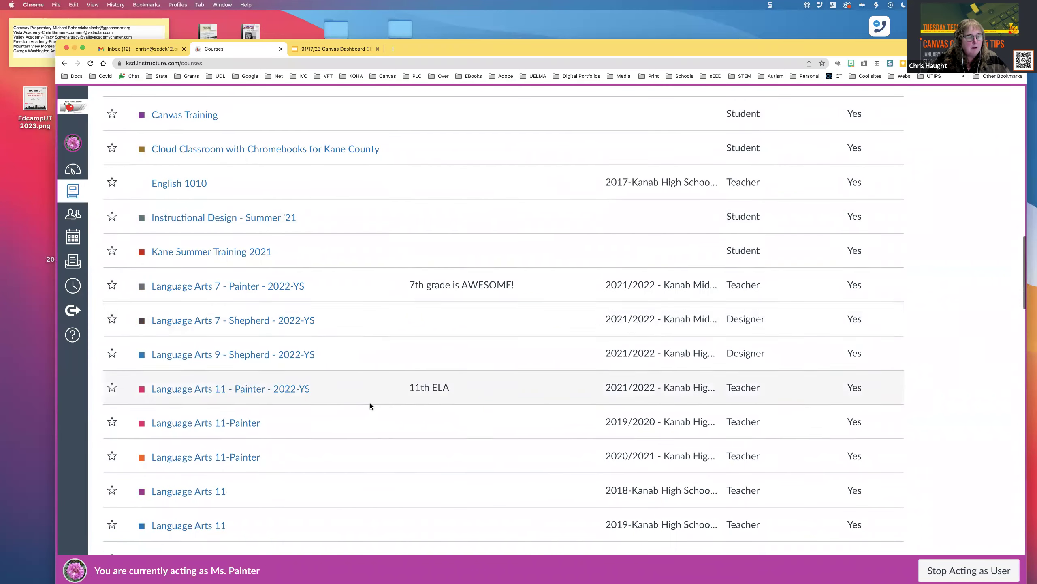
pyautogui.scroll(-10, 370, 406)
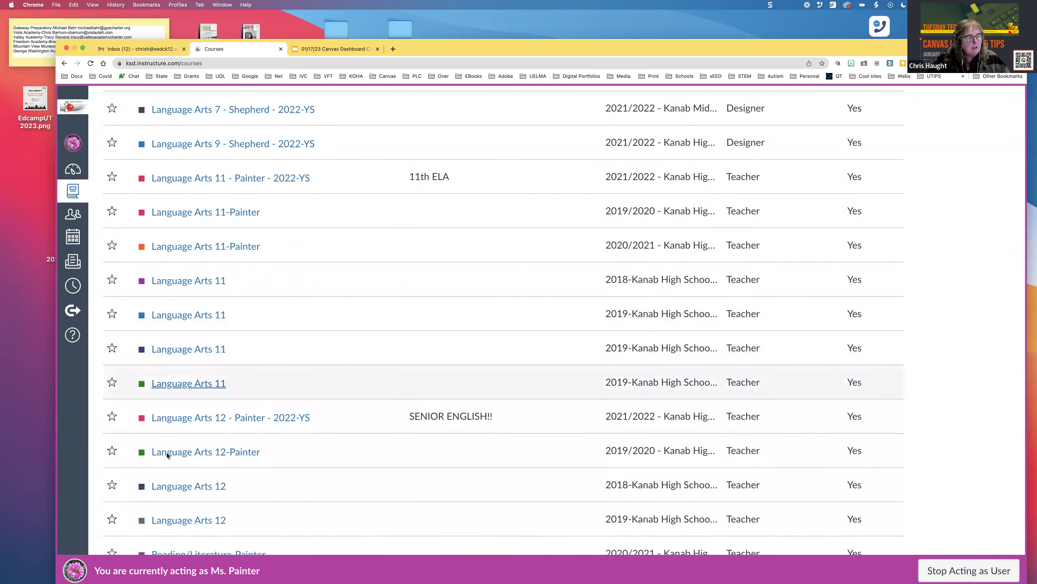
pyautogui.scroll(12, 180, 355)
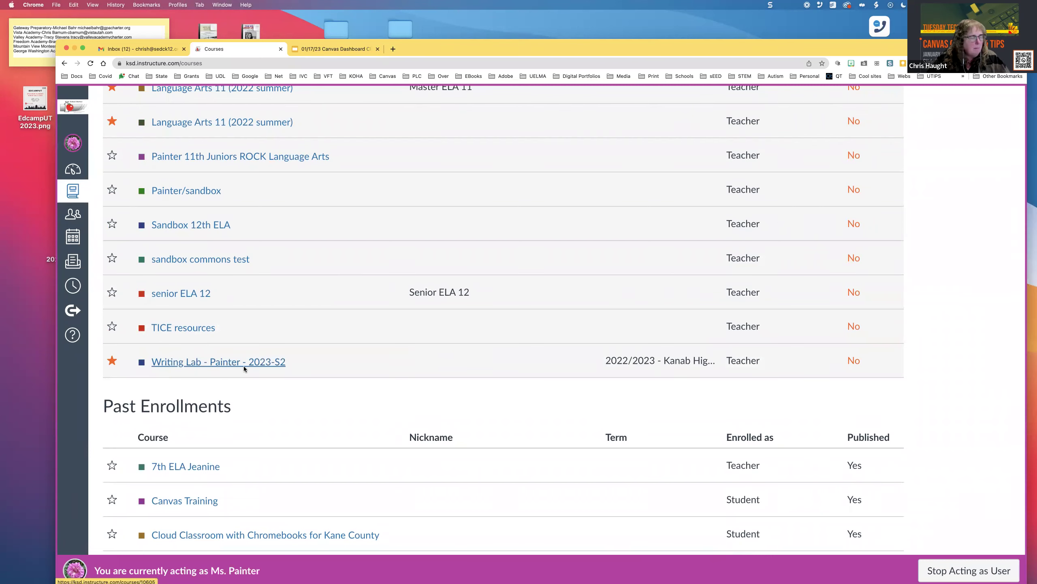
pyautogui.scroll(4, 243, 366)
pyautogui.scroll(10, 244, 368)
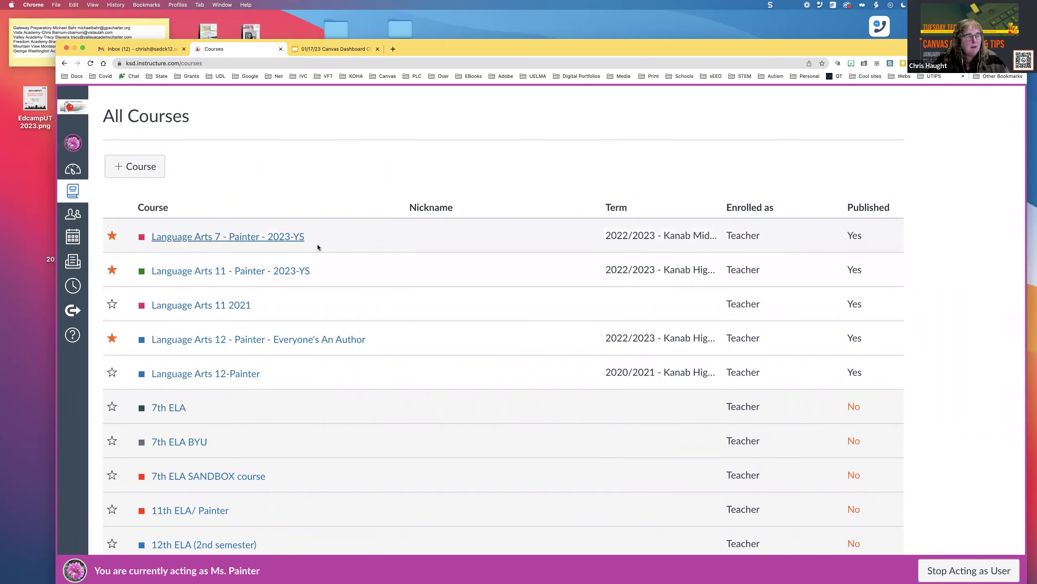
# - Review the terms, roles and nicknames of the Language Arts courses under Past Enrollments, and return to the current courses
pyautogui.scroll(-6, 367, 471)
pyautogui.scroll(-18, 367, 470)
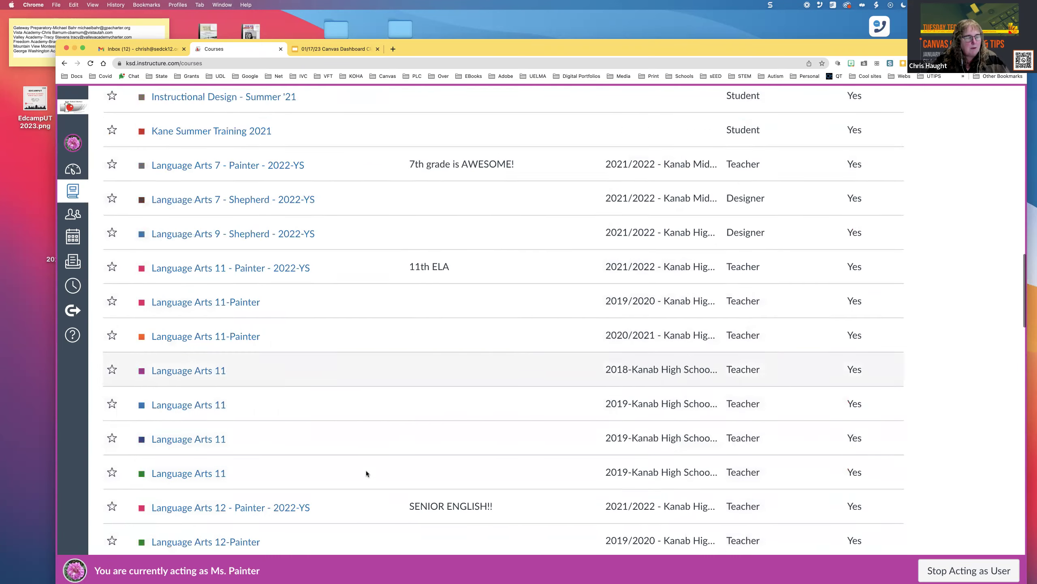
pyautogui.scroll(-1, 366, 471)
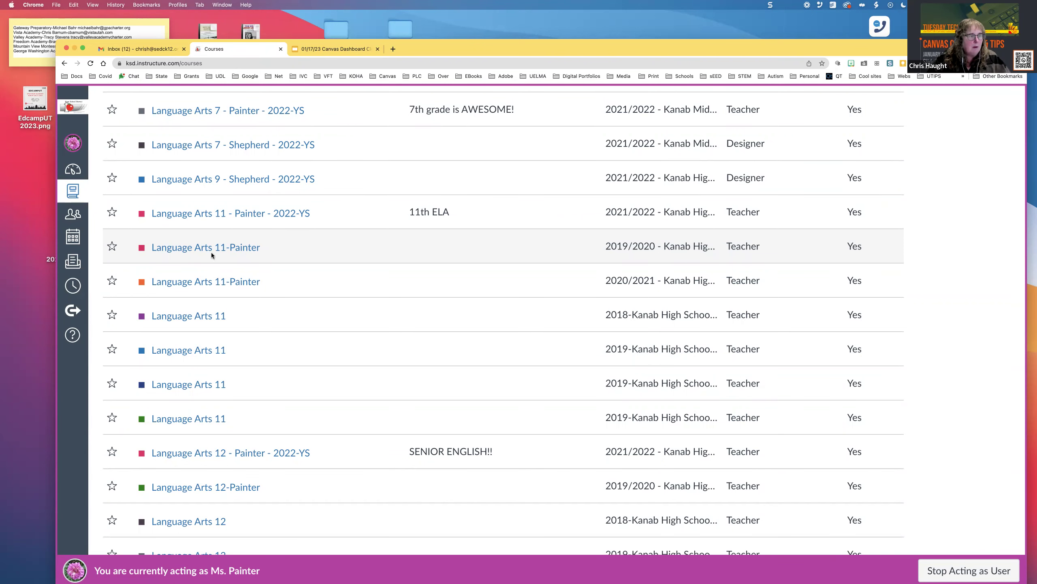
pyautogui.scroll(3, 211, 254)
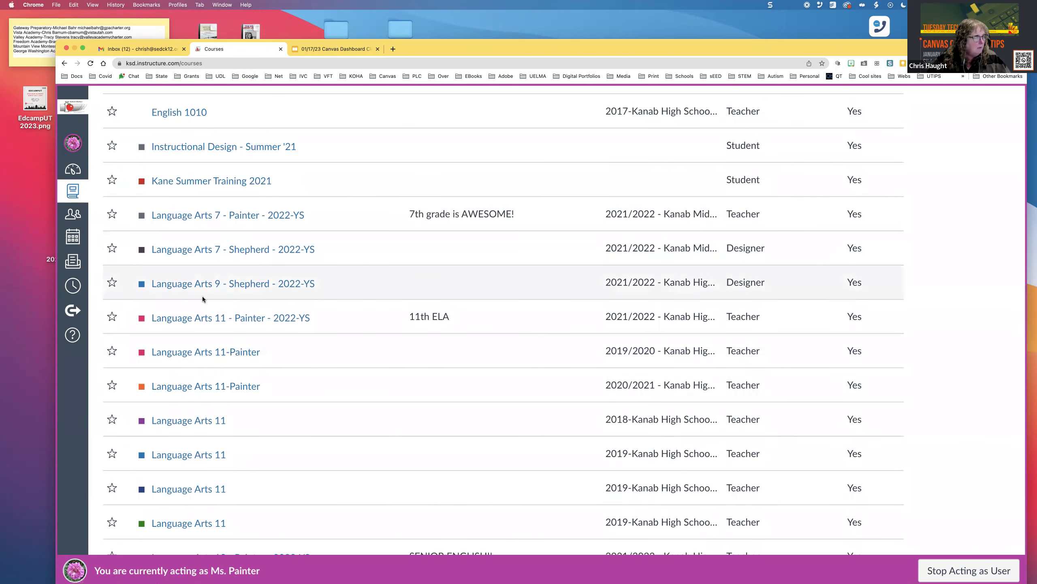
pyautogui.scroll(1, 218, 332)
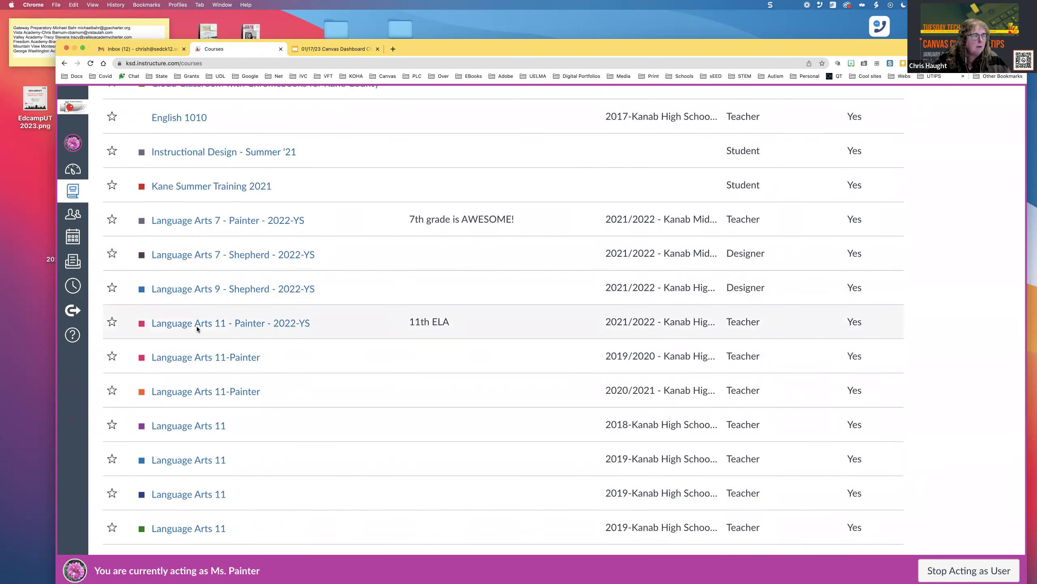
pyautogui.scroll(5, 196, 325)
pyautogui.scroll(10, 195, 323)
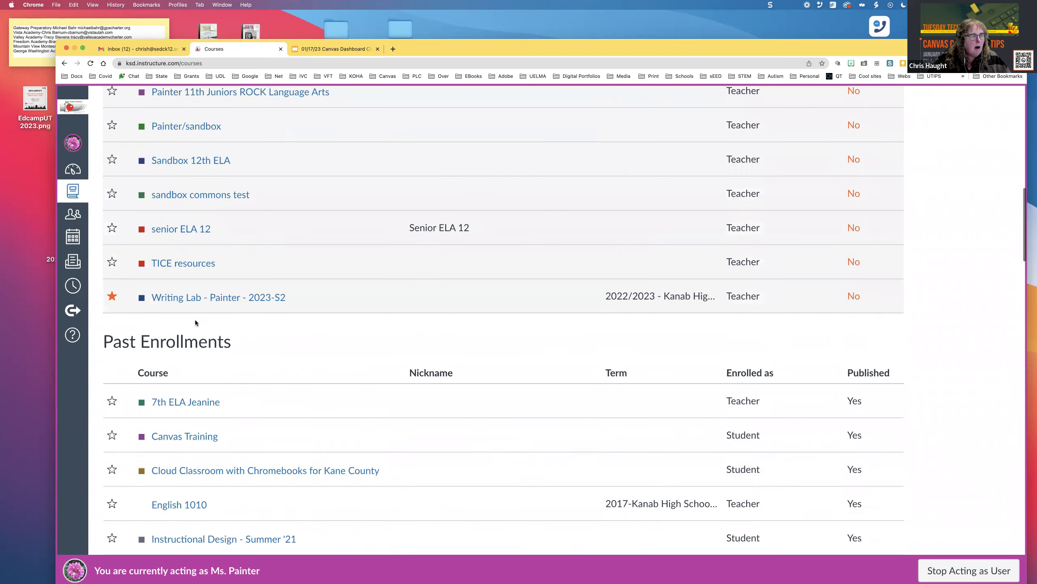
pyautogui.scroll(1, 133, 198)
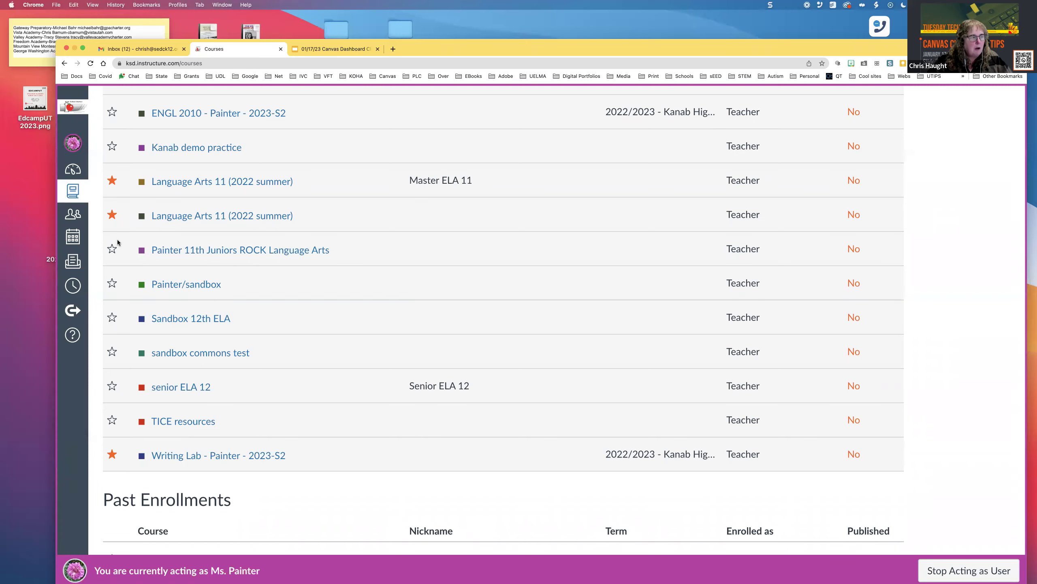
pyautogui.scroll(3, 114, 265)
pyautogui.scroll(8, 118, 242)
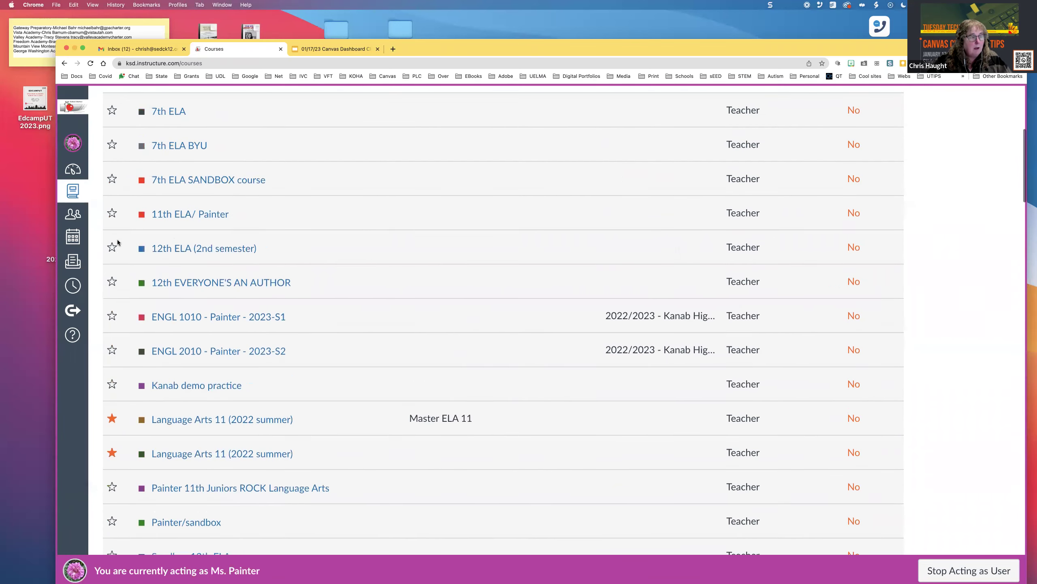
pyautogui.scroll(5, 125, 187)
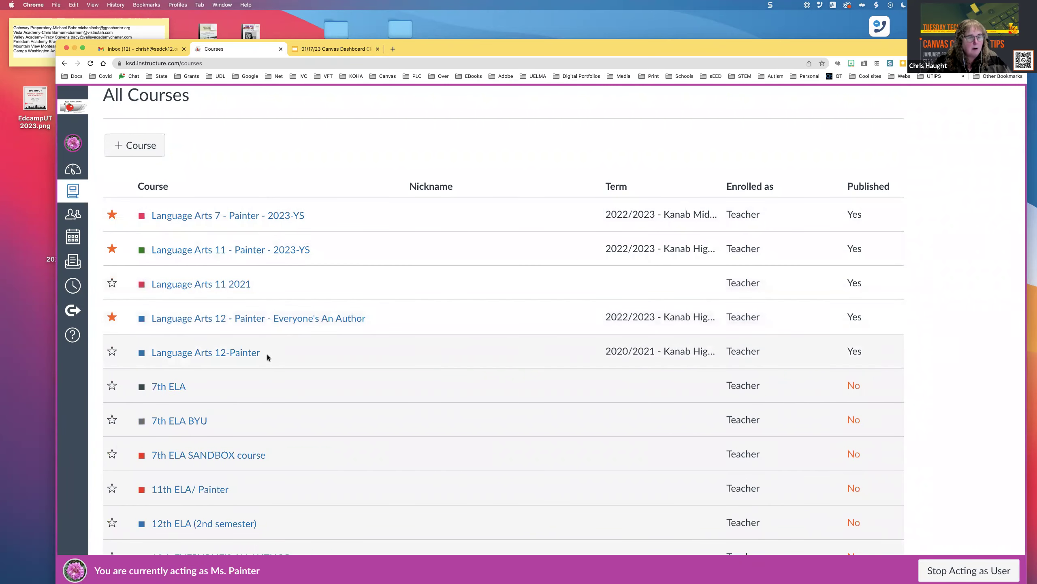
# - Recheck the starred current courses, and go back to the Dashboard to view their published and unpublished cards
pyautogui.scroll(-3, 267, 355)
pyautogui.scroll(-3, 268, 355)
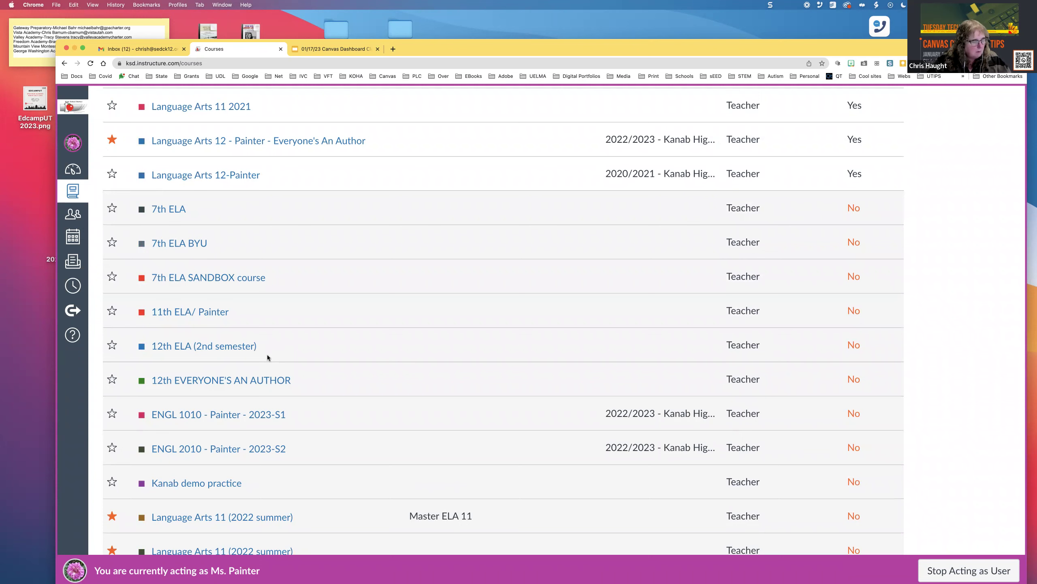
pyautogui.scroll(3, 268, 356)
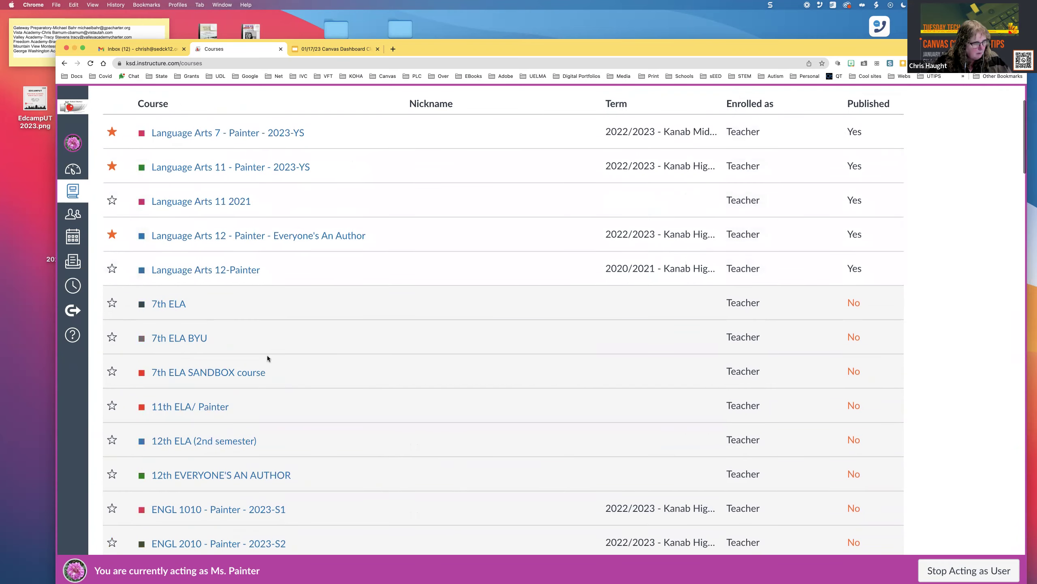
pyautogui.scroll(2, 268, 355)
pyautogui.click(71, 170)
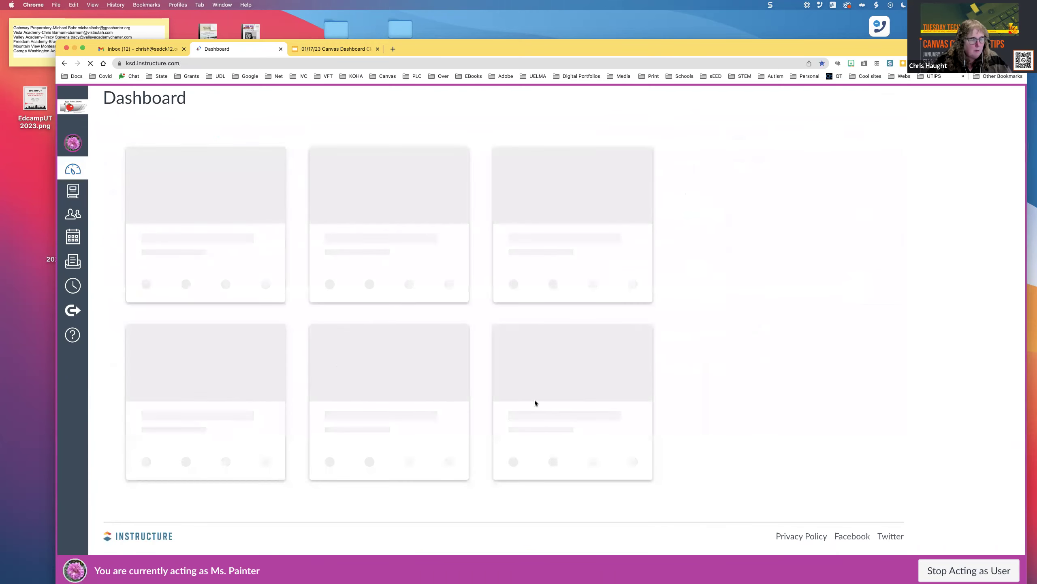
pyautogui.scroll(-2, 425, 396)
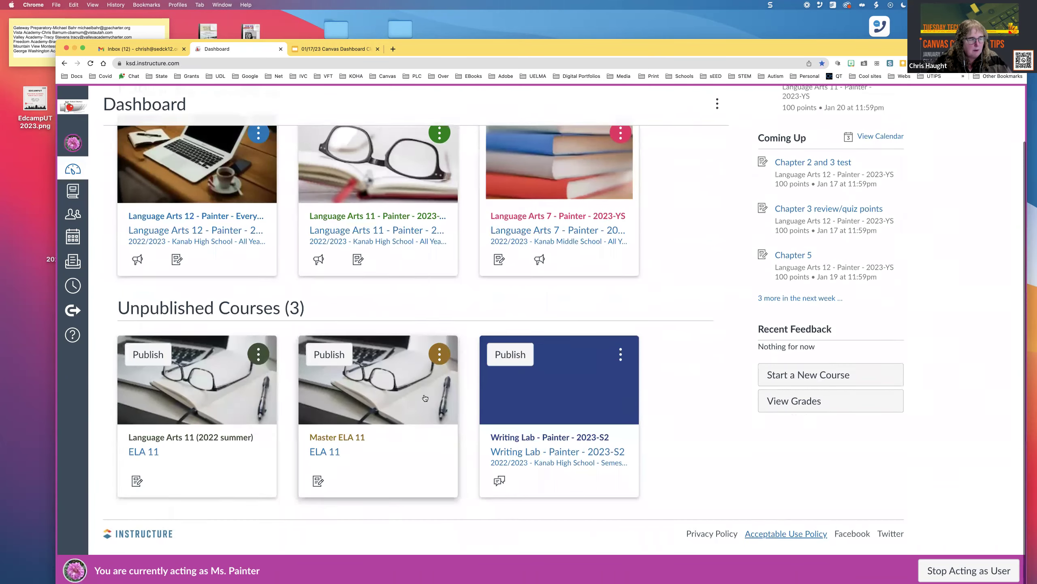
pyautogui.scroll(1, 424, 398)
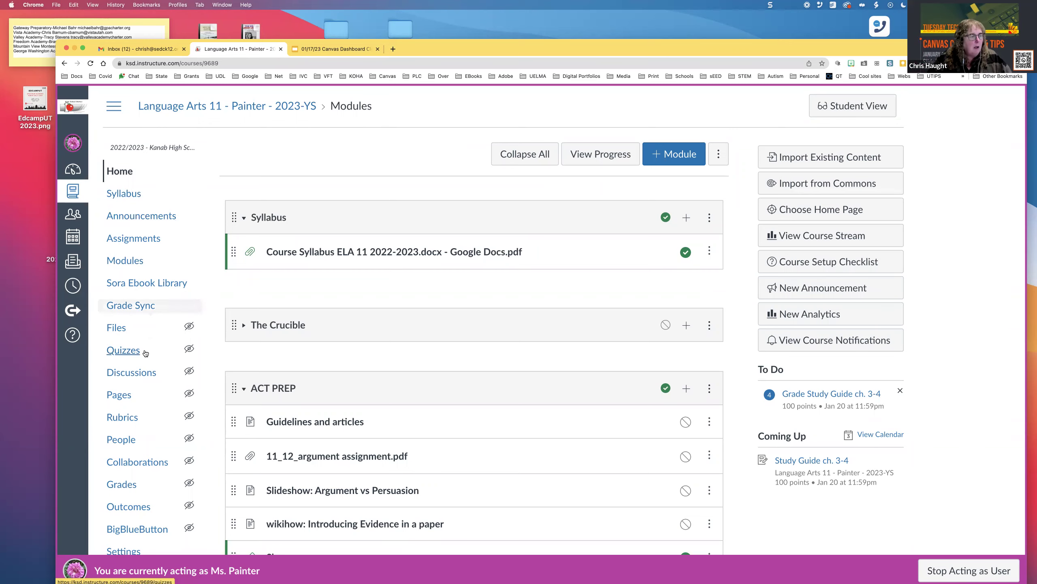
# - Open the Navigation settings of the Language Arts 11 - Painter - 2023-YS course
pyautogui.scroll(-5, 135, 359)
pyautogui.click(124, 507)
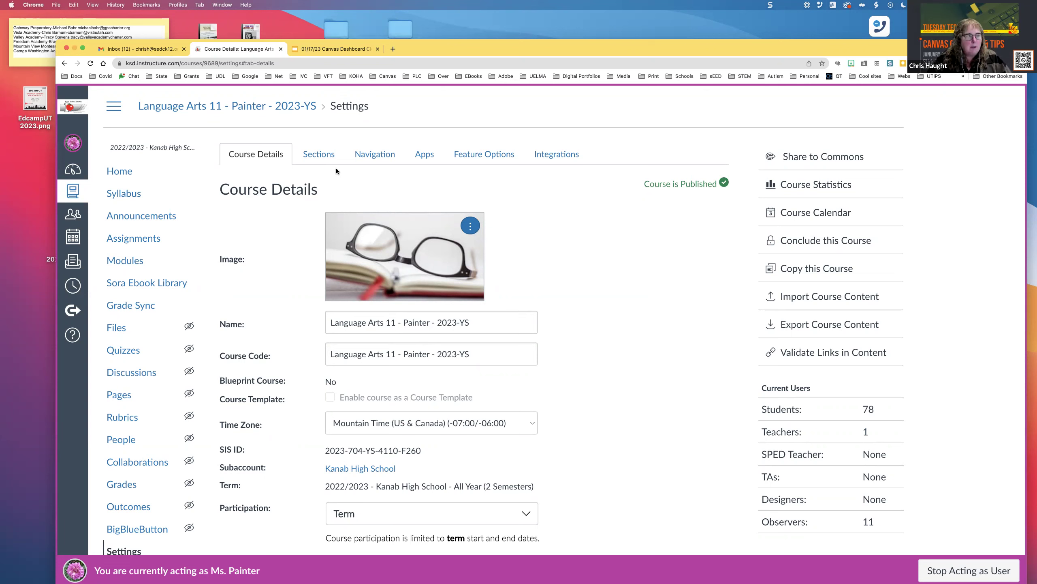
pyautogui.click(374, 159)
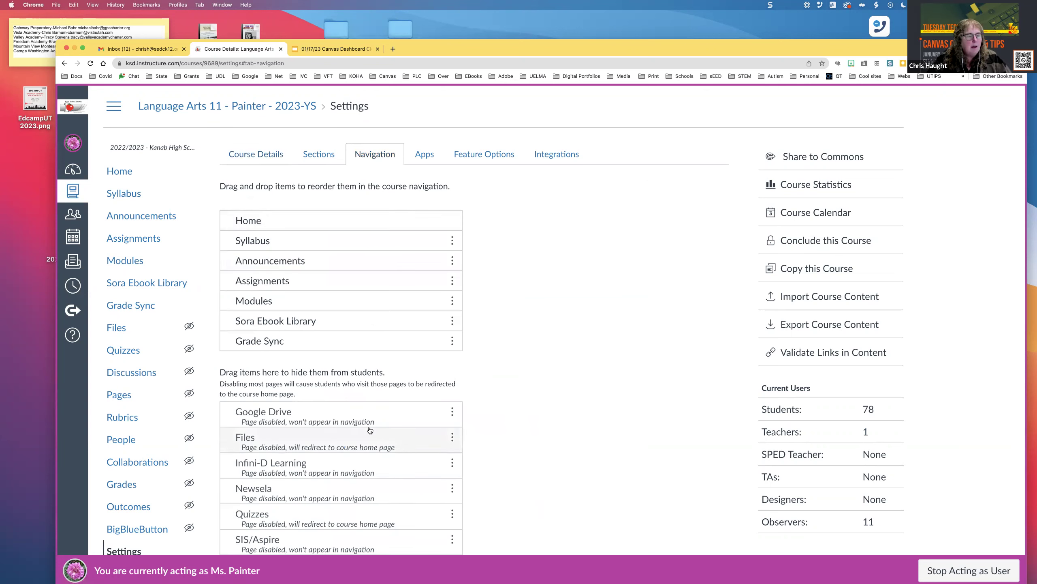
# - Look through the navigation items hidden from students and the items shown in the course navigation
pyautogui.scroll(-10, 370, 430)
pyautogui.scroll(-6, 369, 430)
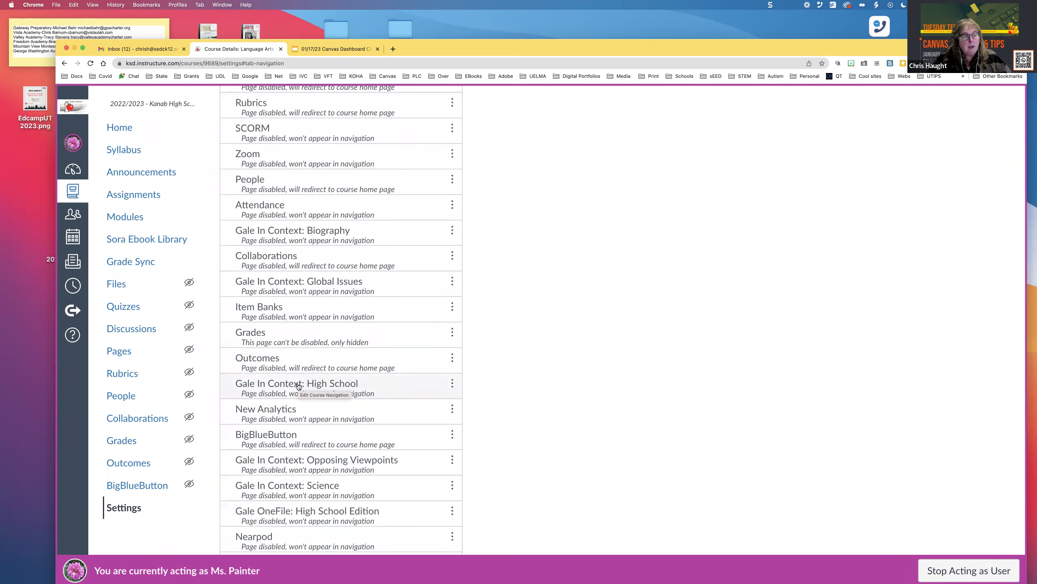
pyautogui.scroll(-4, 298, 386)
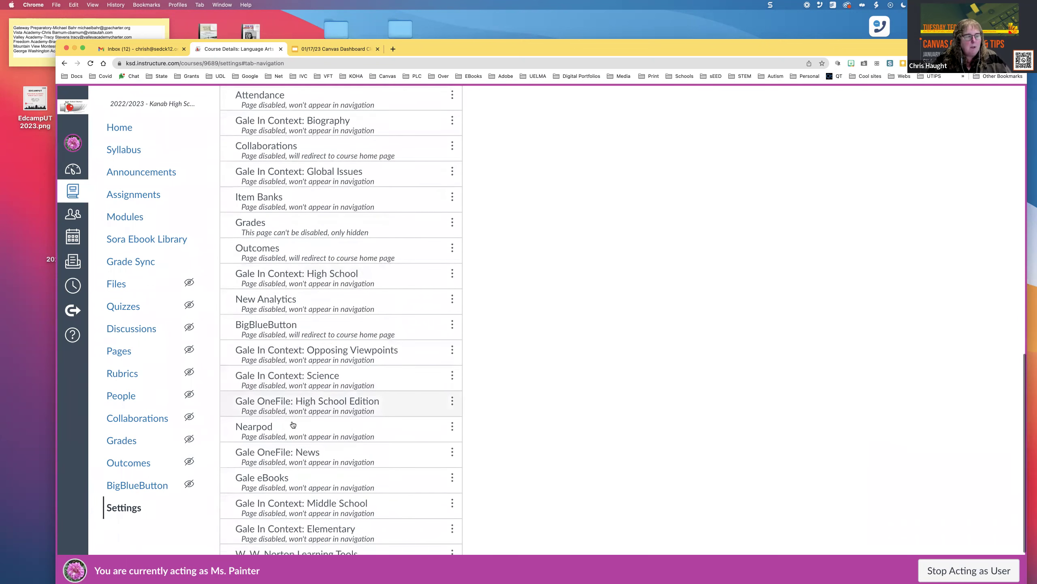
pyautogui.scroll(-2, 293, 424)
pyautogui.scroll(5, 293, 425)
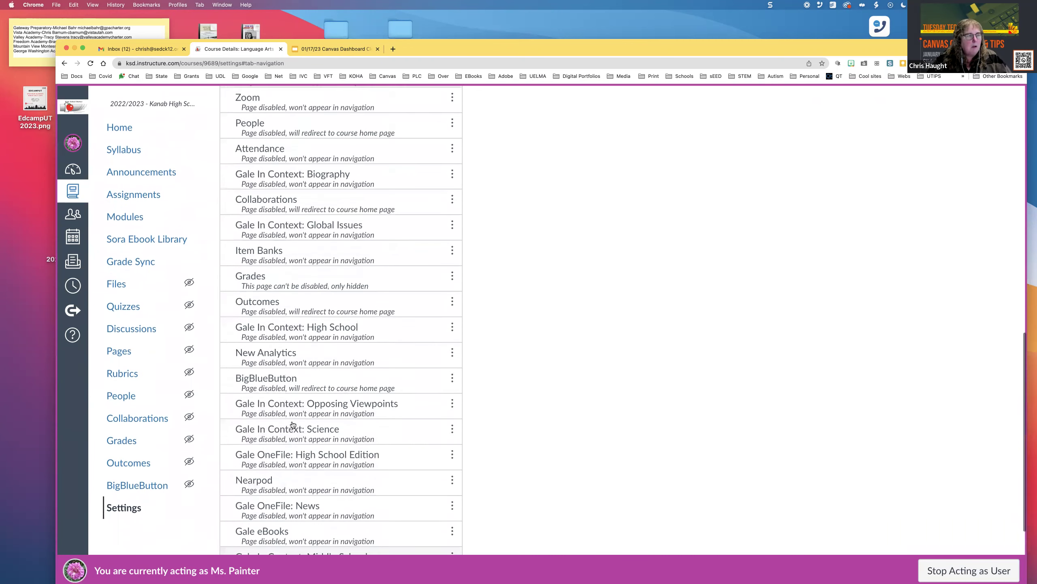
pyautogui.scroll(9, 293, 425)
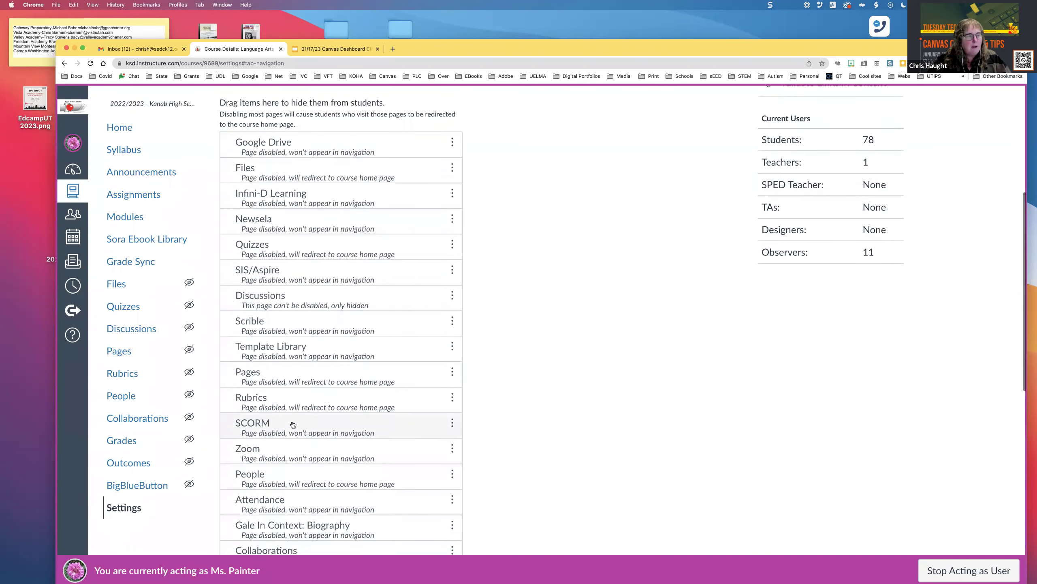
pyautogui.scroll(5, 302, 368)
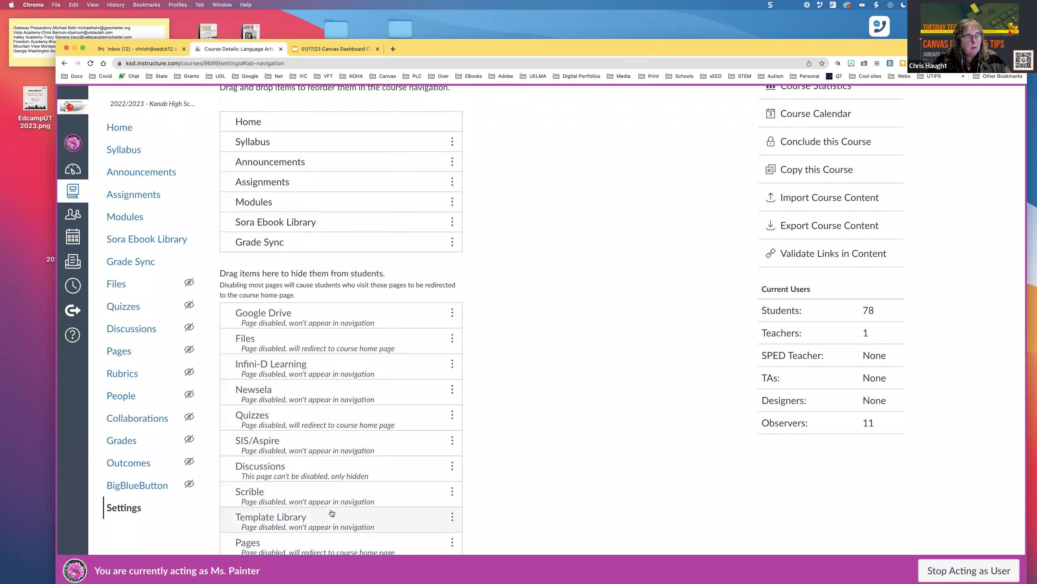
# - Inspect the Enable and Move options of the hidden Gale In Context: Biography navigation item
pyautogui.scroll(-4, 327, 517)
pyautogui.scroll(-3, 331, 512)
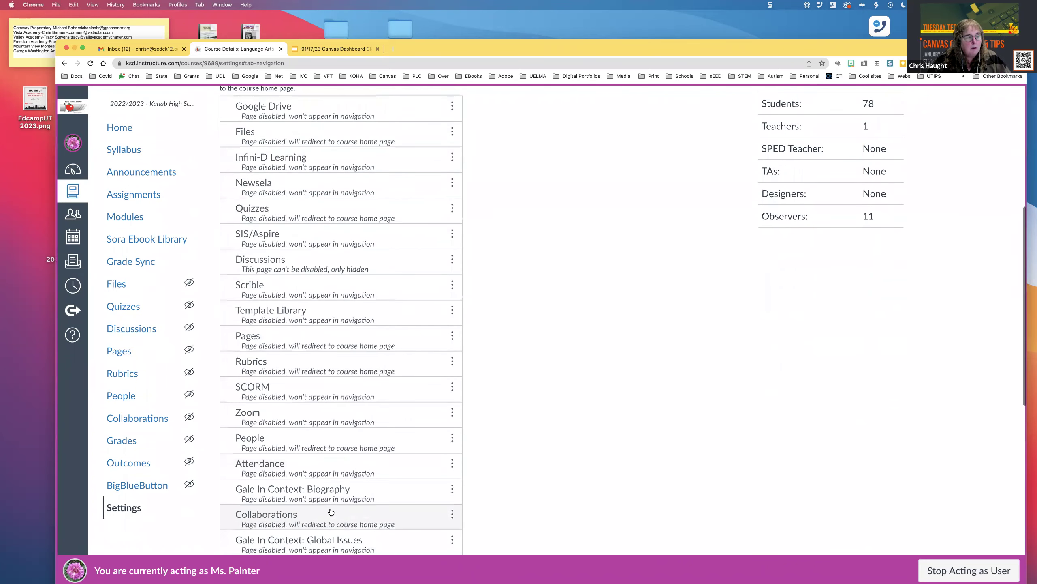
pyautogui.click(453, 416)
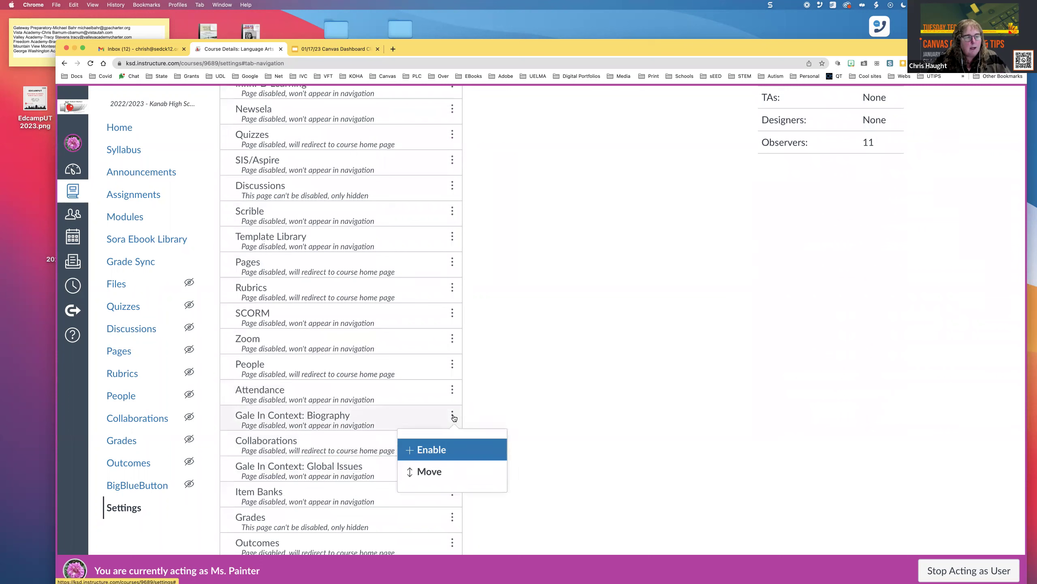
pyautogui.click(431, 449)
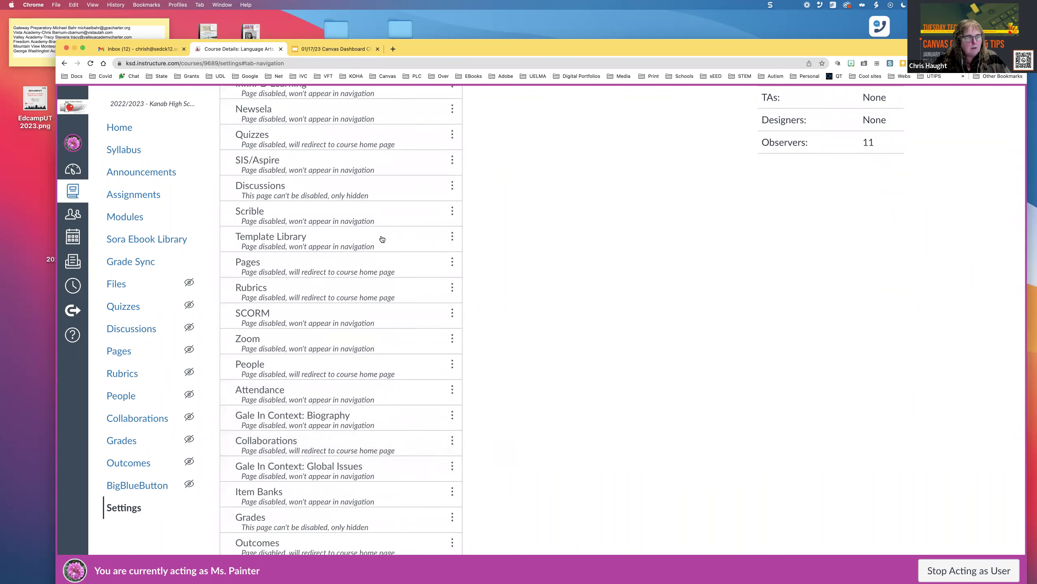
# - Move Gale In Context: Biography into the visible course navigation between Sora Ebook Library and Grade Sync, and save the navigation
pyautogui.scroll(7, 385, 255)
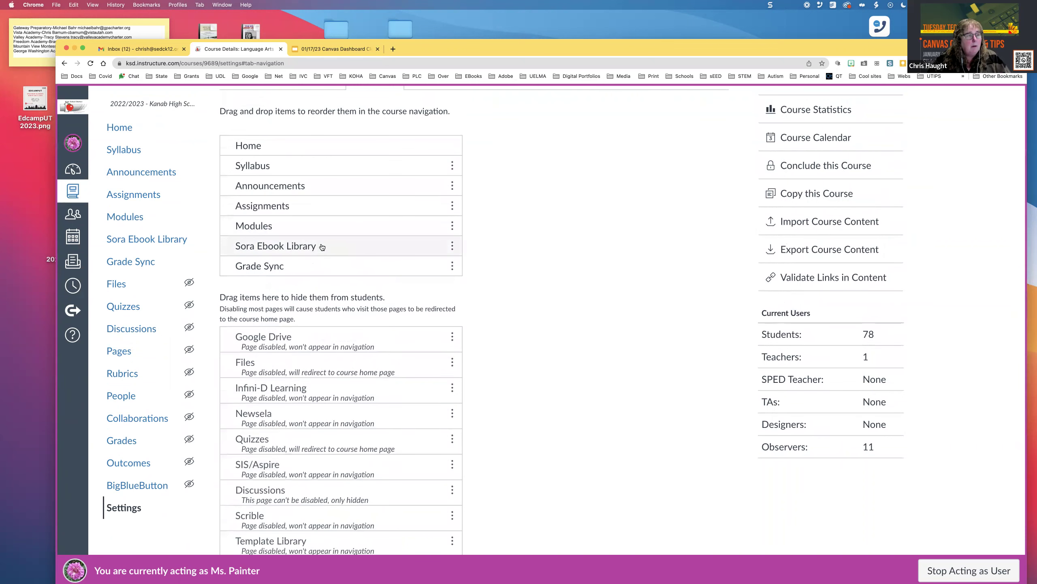
pyautogui.scroll(-6, 322, 247)
pyautogui.scroll(1, 322, 250)
pyautogui.moveTo(436, 496); pyautogui.dragTo(383, 246)
pyautogui.scroll(-6, 568, 463)
pyautogui.scroll(-10, 568, 464)
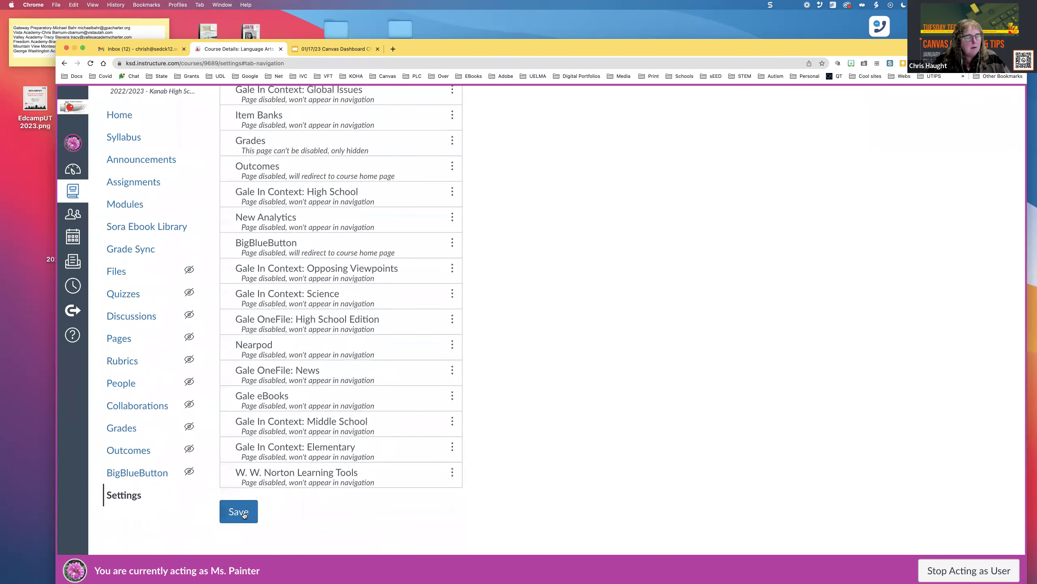
pyautogui.click(245, 516)
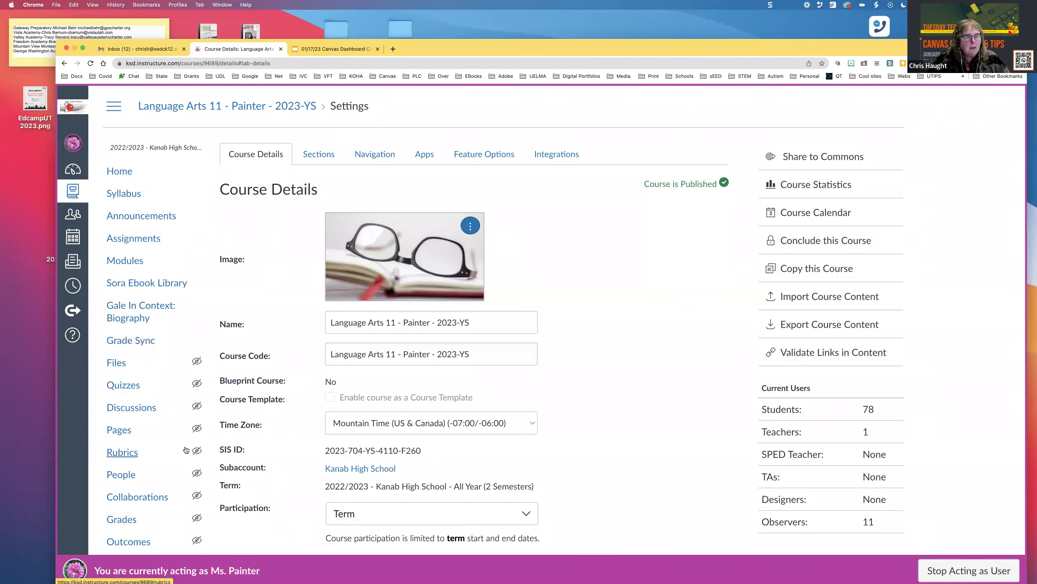
# - Check the course navigation for Gale In Context: Biography, and view the course's Home and Assignments pages
pyautogui.scroll(-1, 198, 449)
pyautogui.scroll(-3, 580, 494)
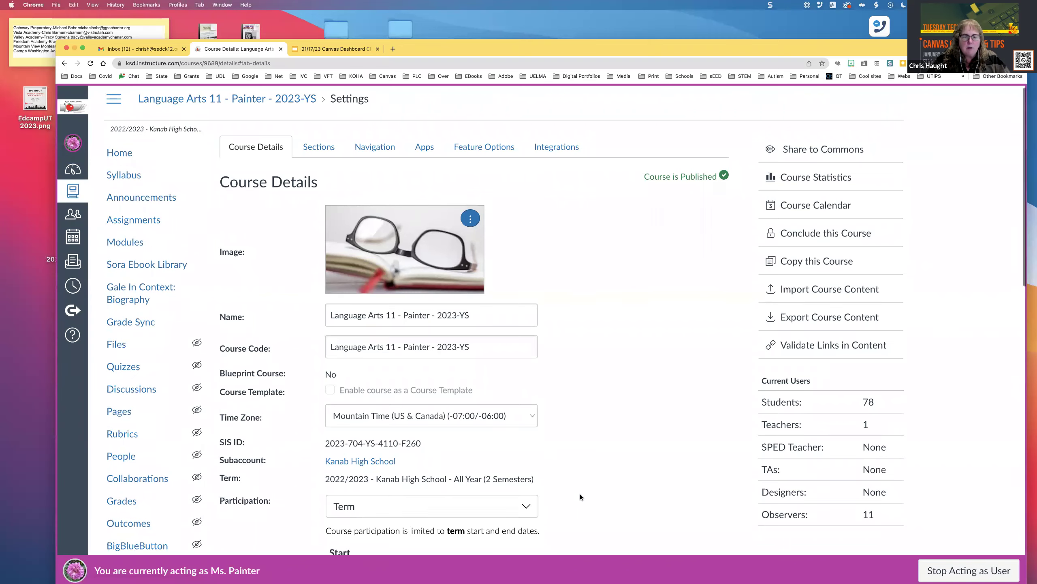
pyautogui.scroll(3, 777, 172)
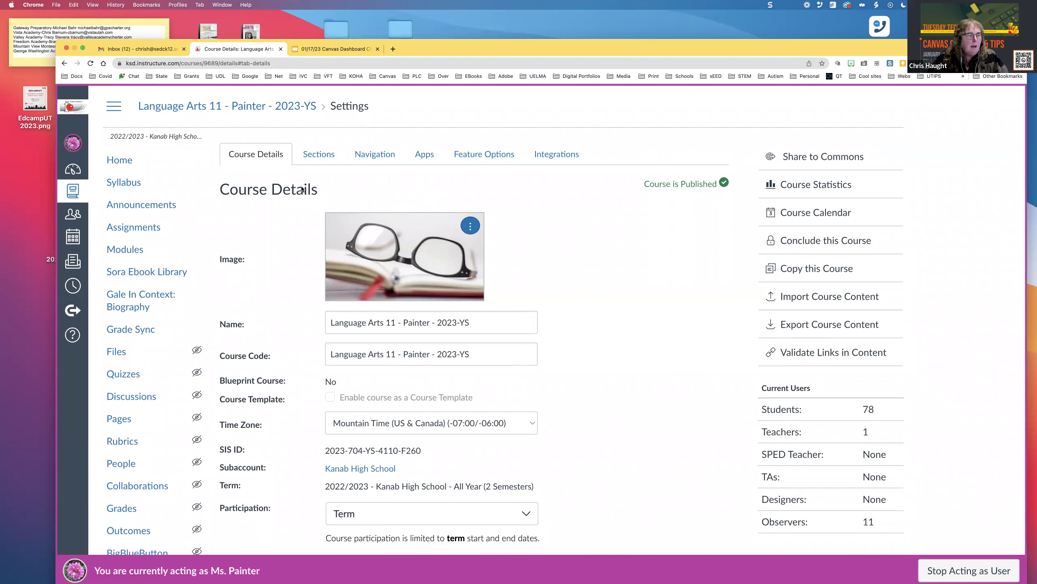
pyautogui.click(120, 161)
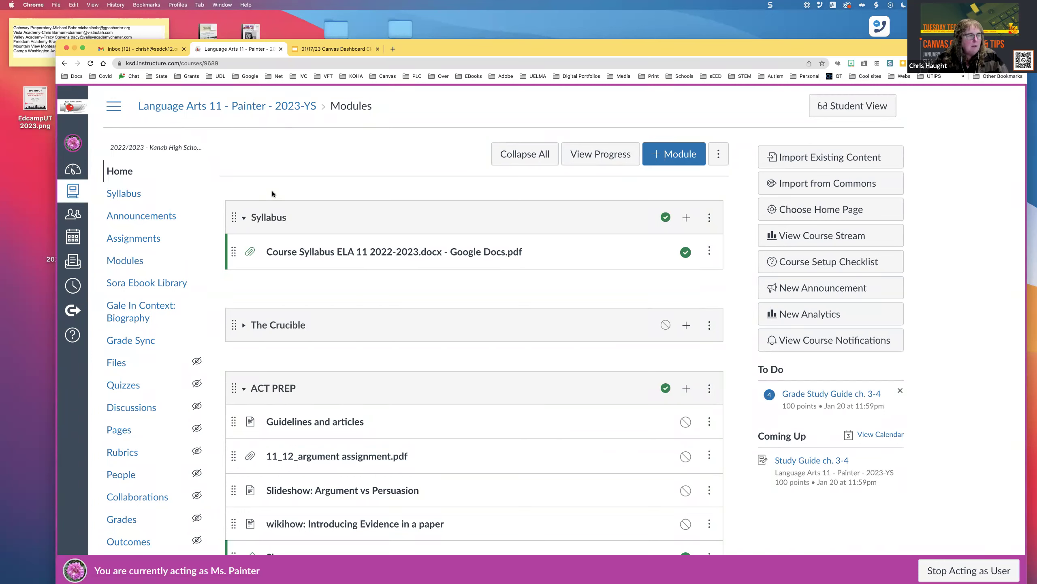
pyautogui.click(140, 241)
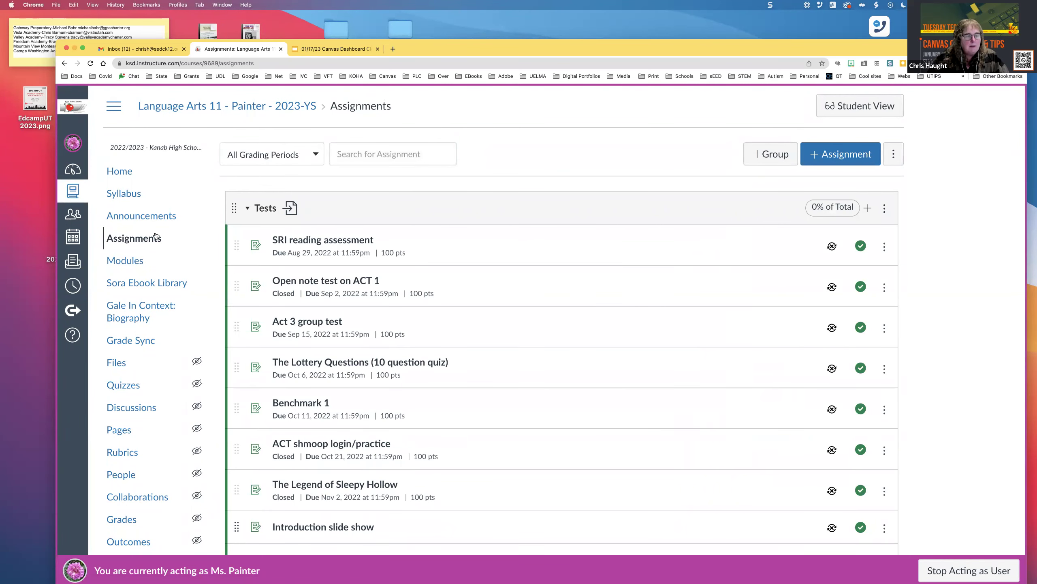
# - Look through the assignment groups from Tests and Essays/ writing to the Term 3 groups on the Assignments page
pyautogui.scroll(-5, 594, 399)
pyautogui.scroll(-7, 595, 398)
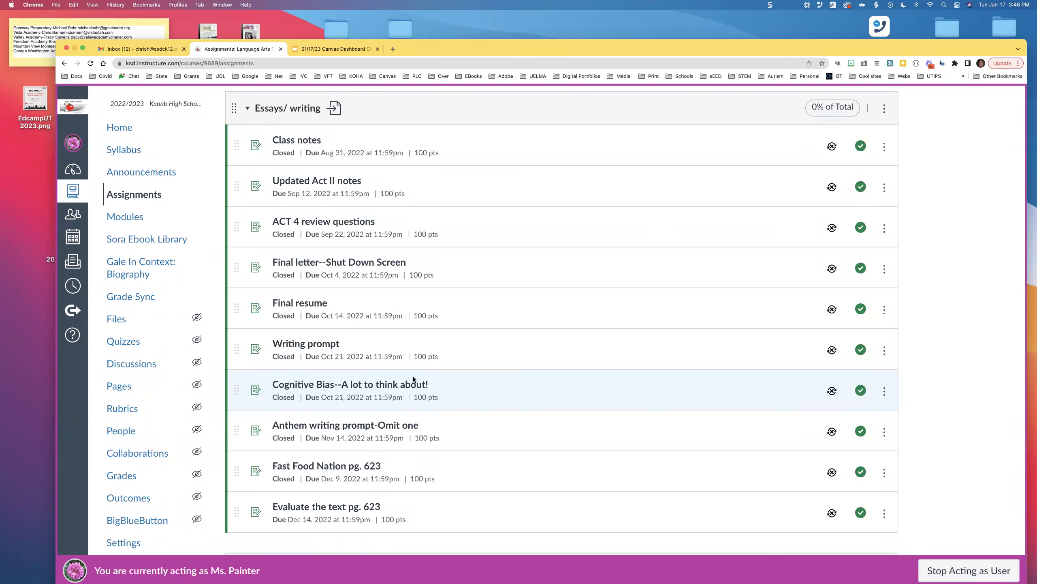
pyautogui.scroll(3, 441, 373)
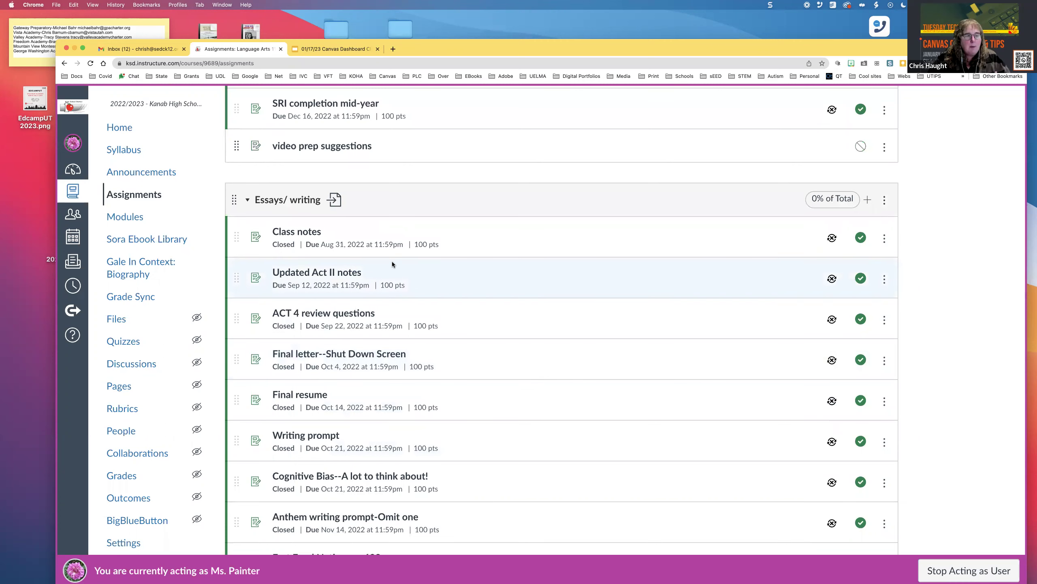
pyautogui.scroll(15, 392, 263)
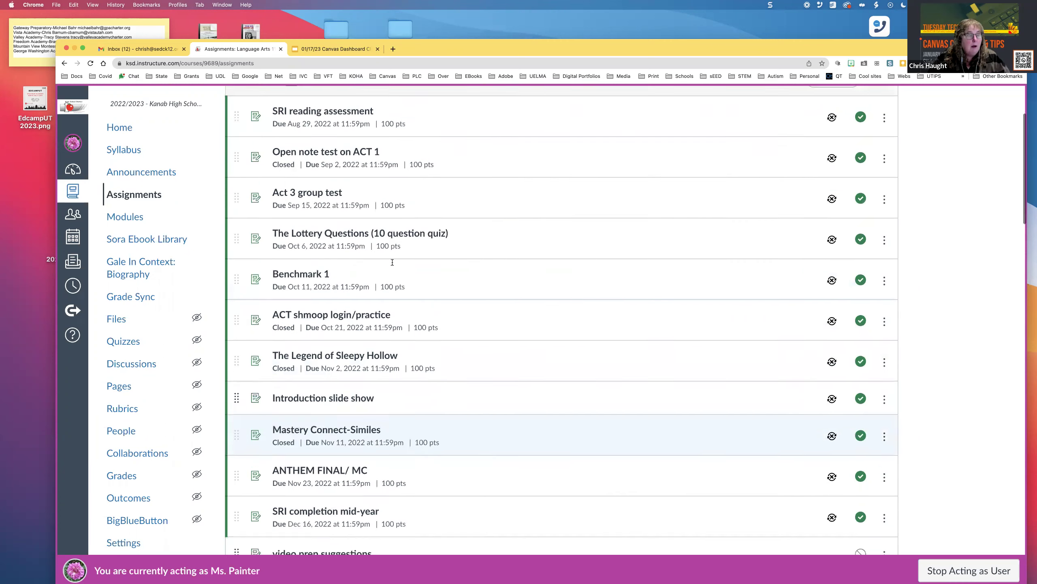
pyautogui.scroll(-10, 483, 419)
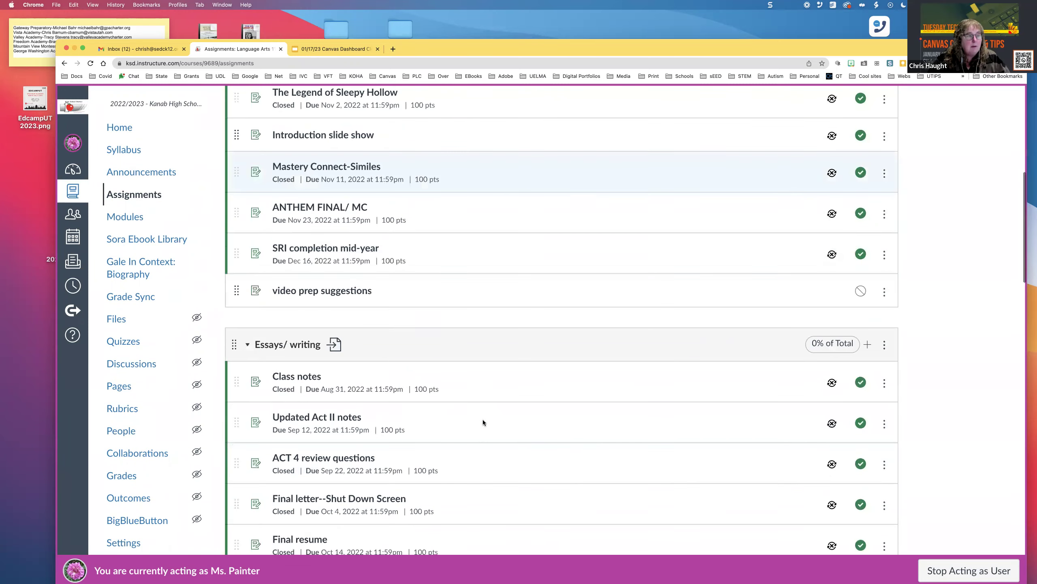
pyautogui.scroll(-20, 483, 419)
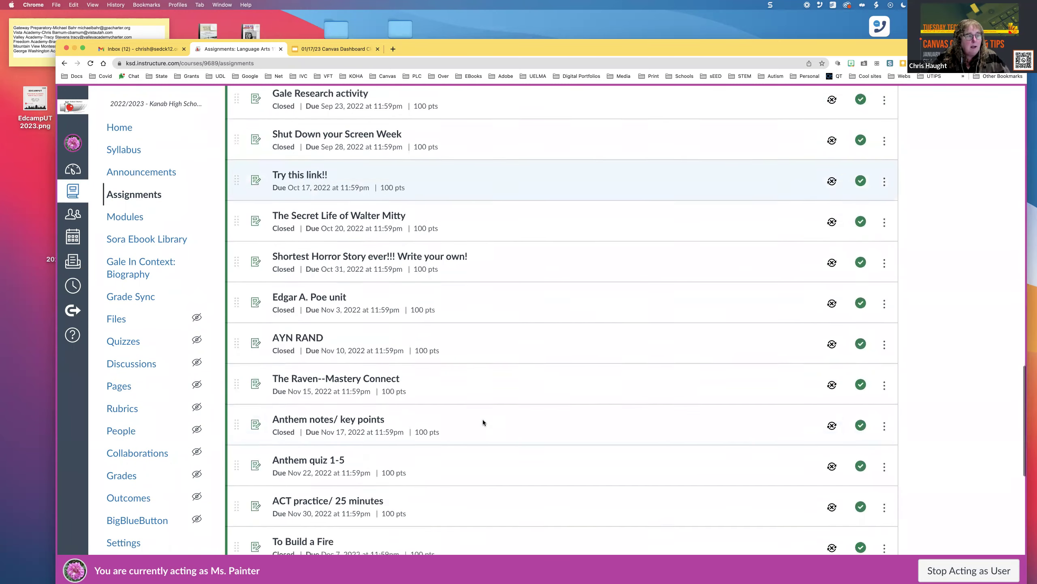
pyautogui.scroll(-5, 482, 420)
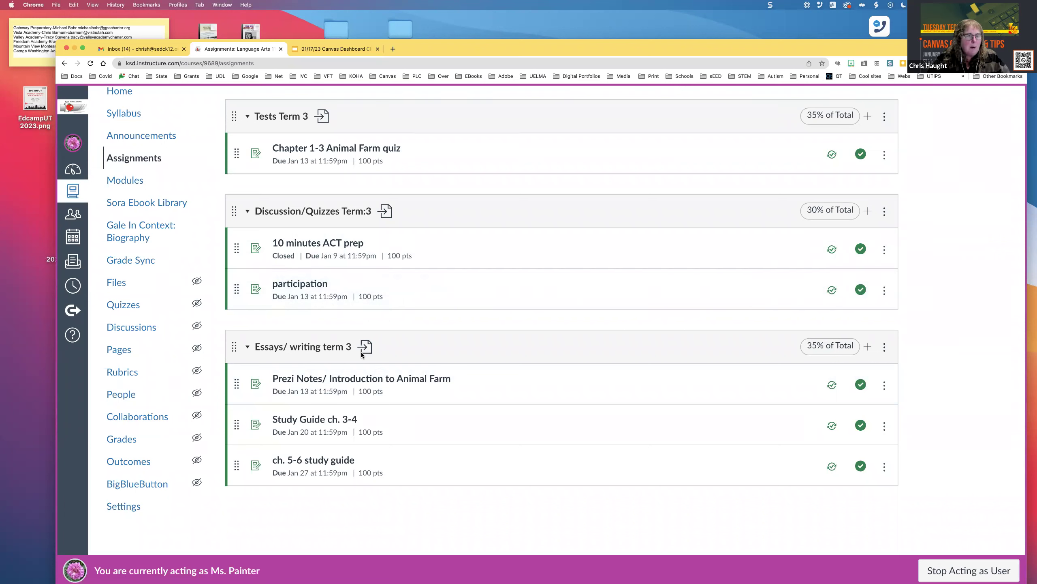
# - Inspect the import marker beside Essays/ writing term 3, and look back through the earlier assignment groups
pyautogui.moveTo(362, 350)
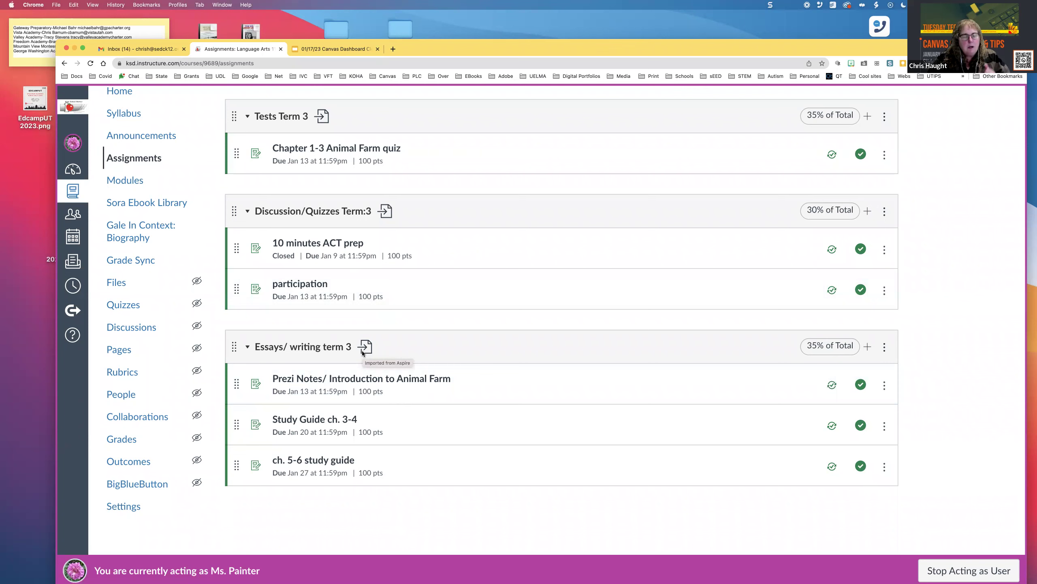
pyautogui.scroll(2, 361, 350)
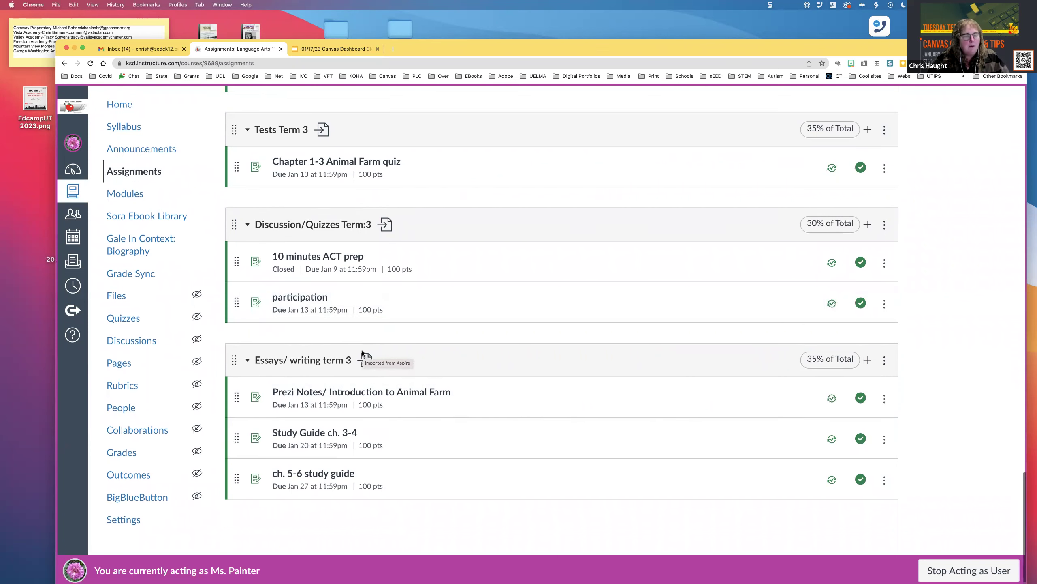
pyautogui.scroll(3, 362, 350)
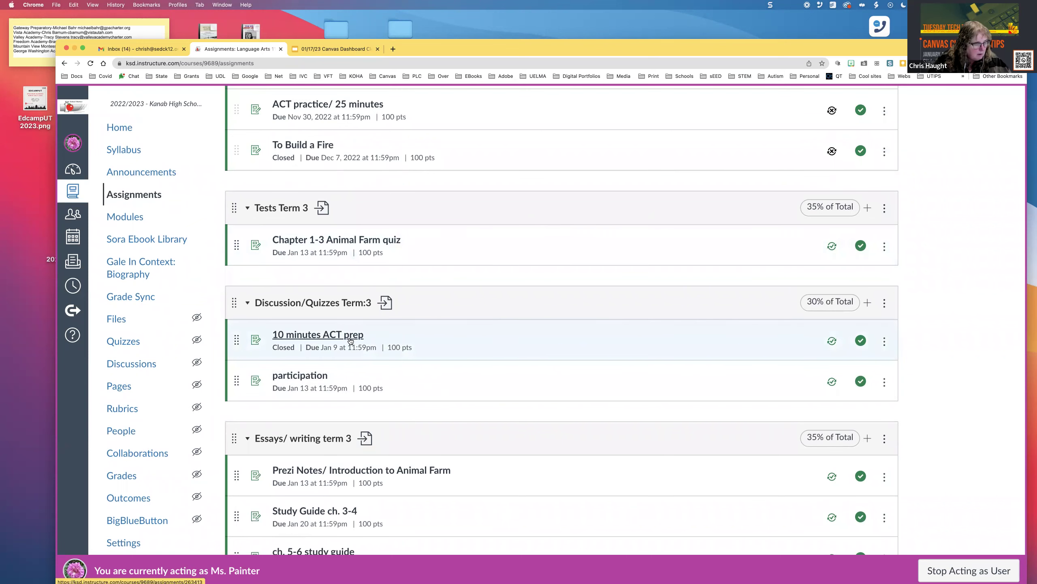
pyautogui.scroll(15, 351, 340)
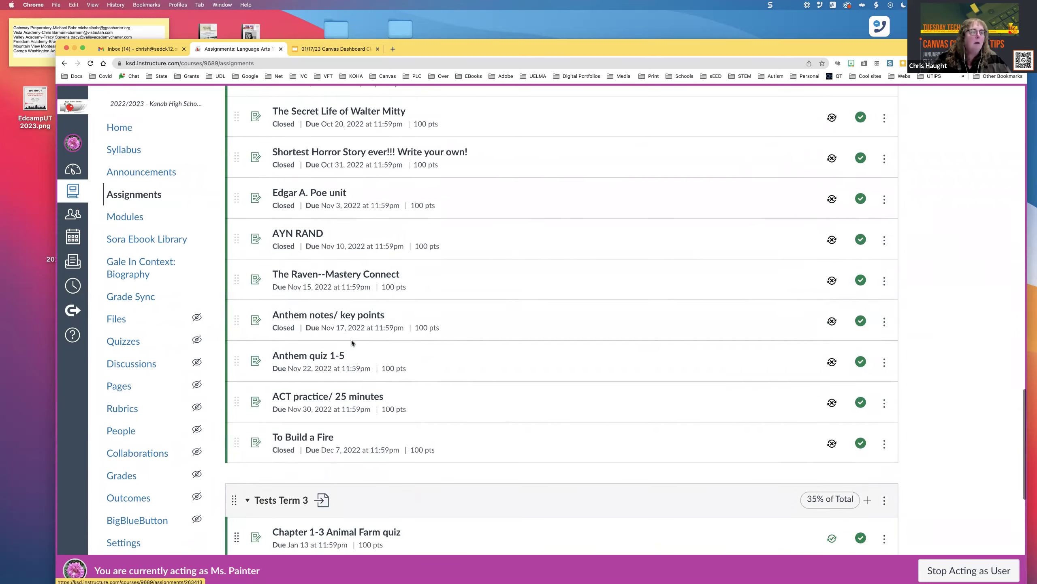
pyautogui.scroll(15, 352, 340)
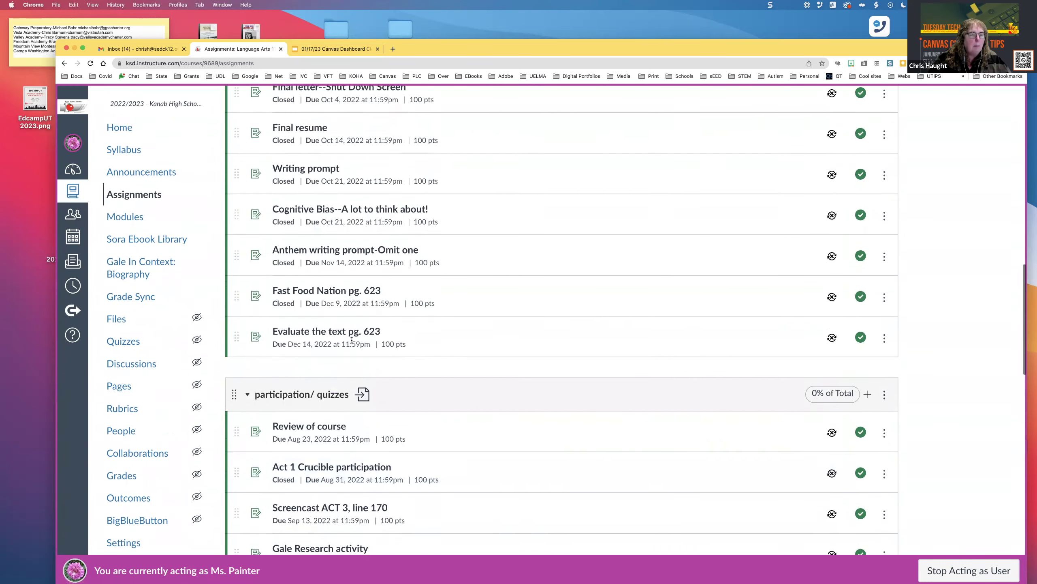
pyautogui.scroll(15, 352, 339)
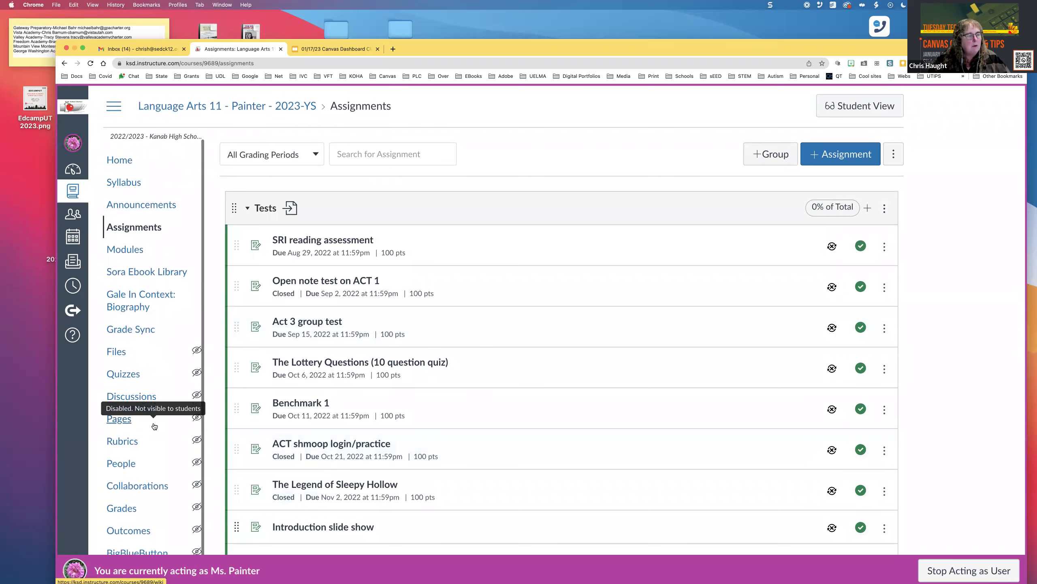
# - View the course's Modules page and examine the Syllabus, The Crucible and ACT PREP modules
pyautogui.click(131, 261)
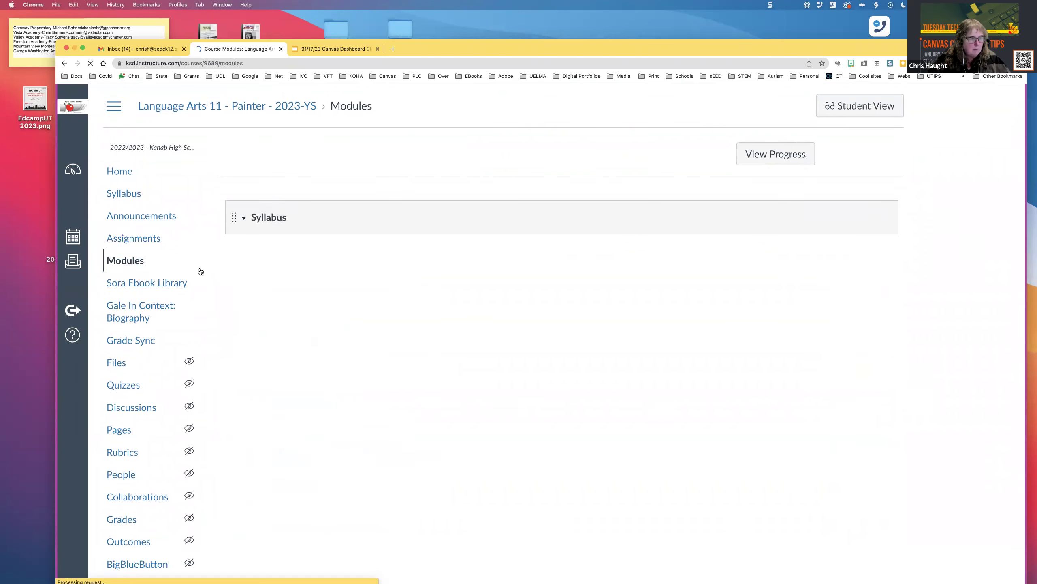
pyautogui.scroll(-3, 489, 372)
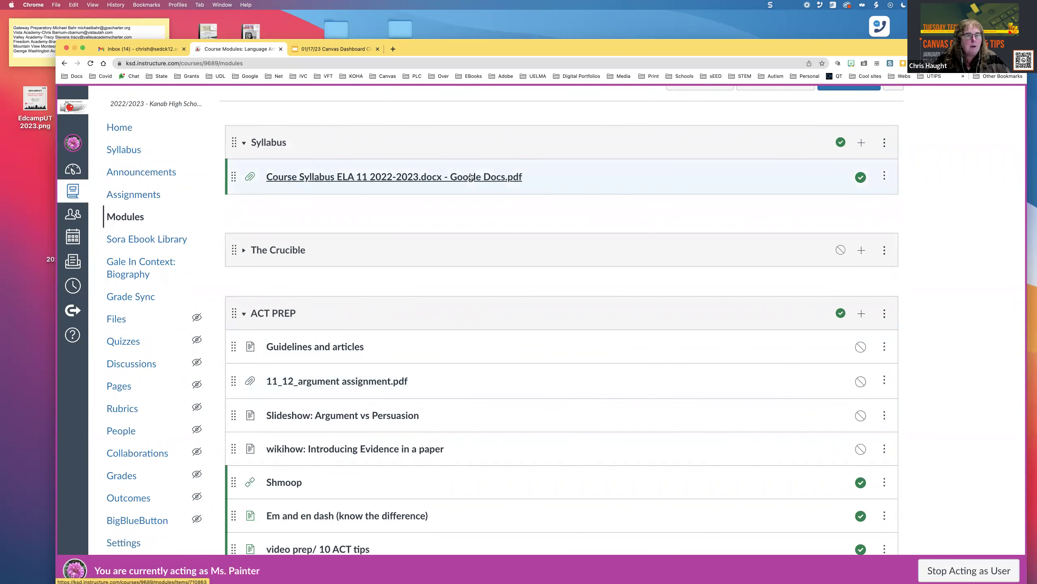
pyautogui.scroll(-3, 437, 256)
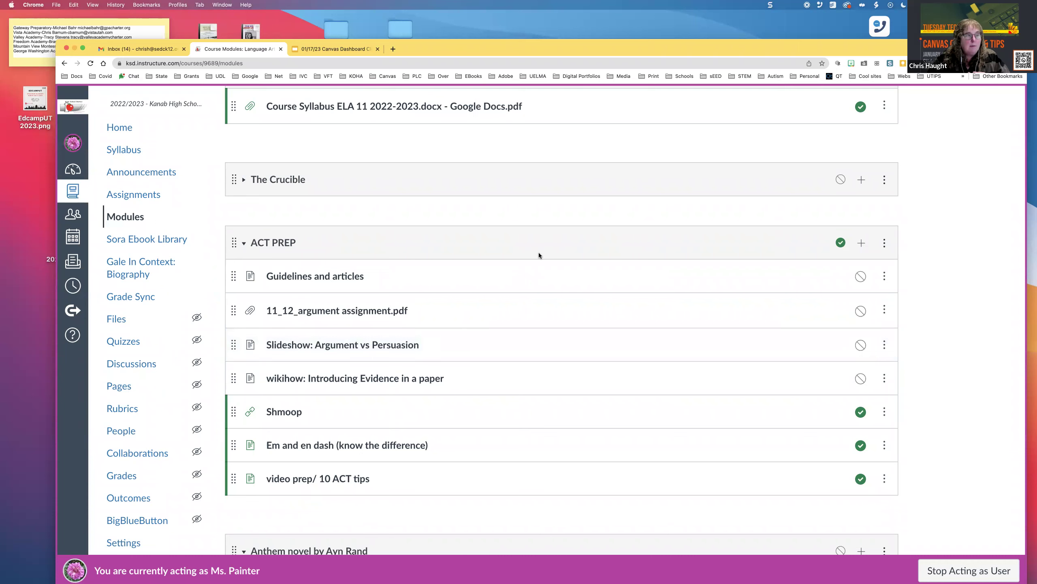
pyautogui.scroll(-1, 540, 252)
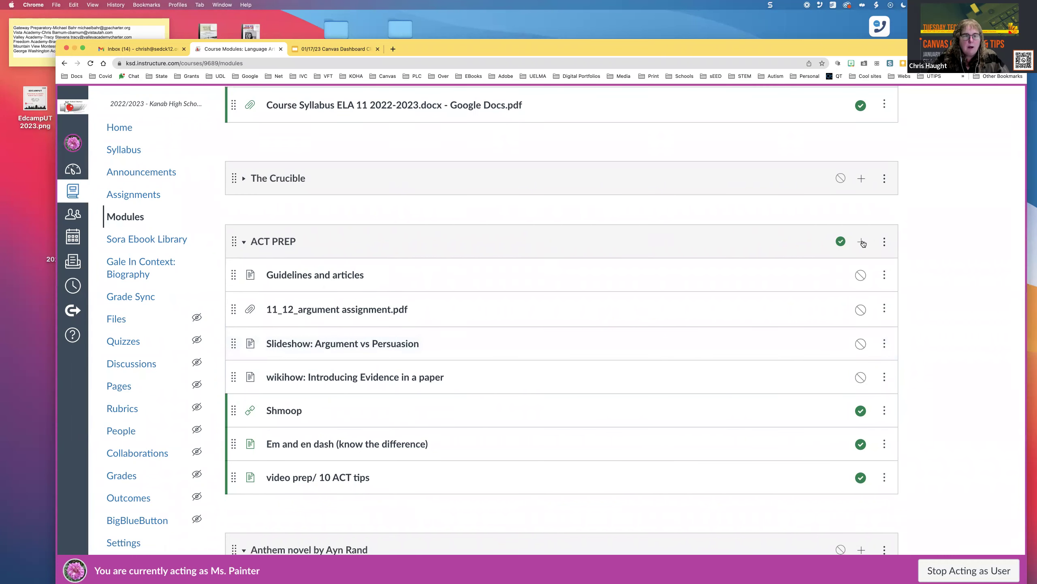
# - Examine the item types and existing assignments available for adding to the ACT PREP module, without adding anything
pyautogui.click(861, 242)
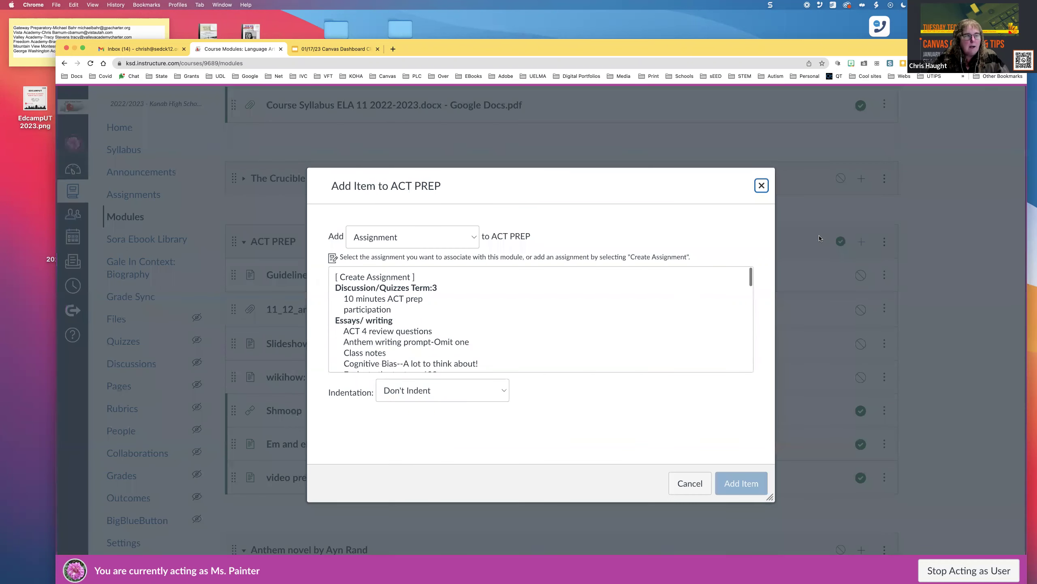
pyautogui.click(439, 240)
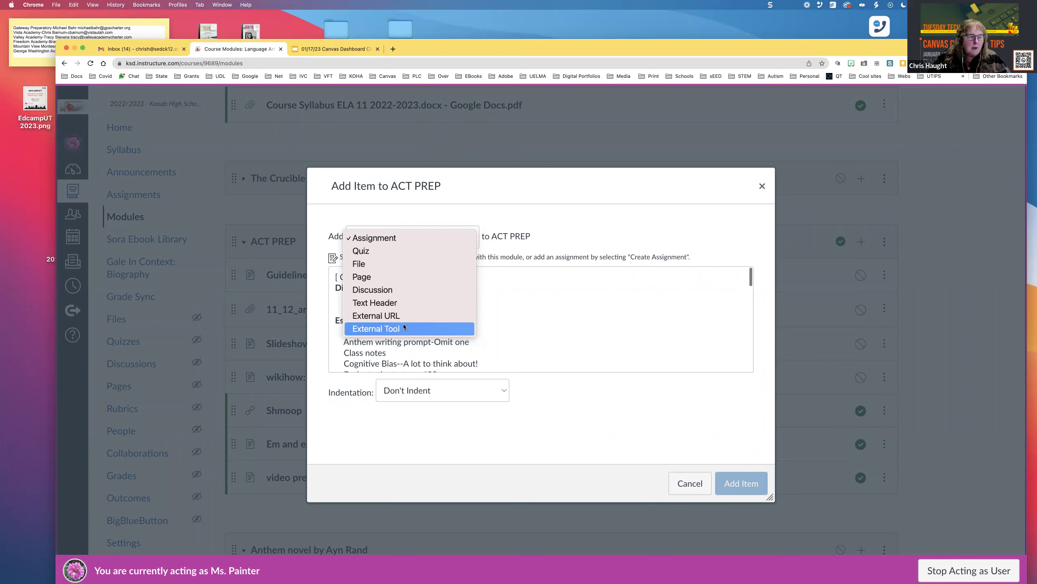
pyautogui.click(588, 194)
pyautogui.scroll(-5, 433, 338)
pyautogui.scroll(-4, 433, 338)
pyautogui.scroll(10, 433, 338)
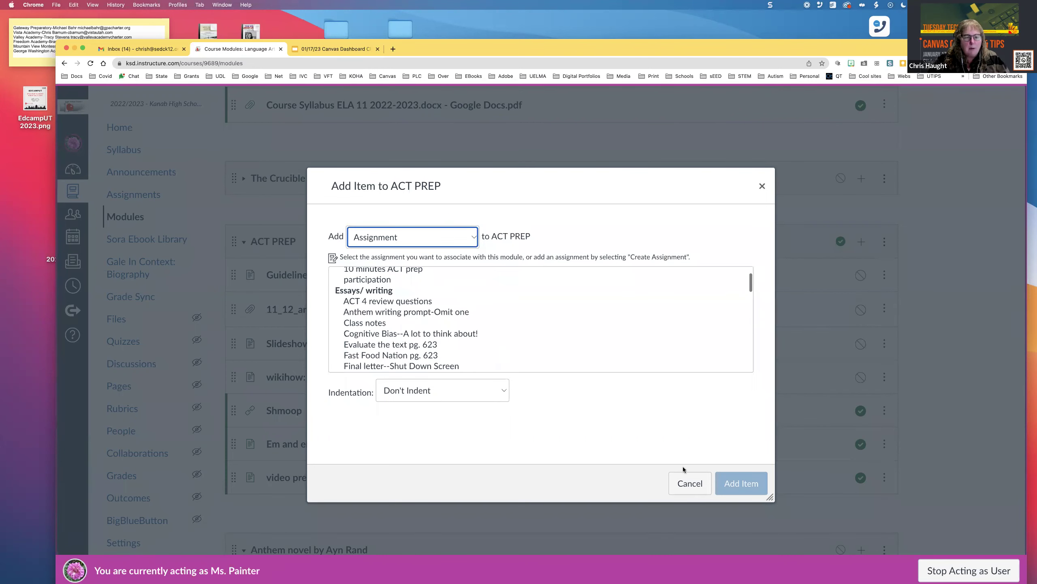
pyautogui.click(695, 485)
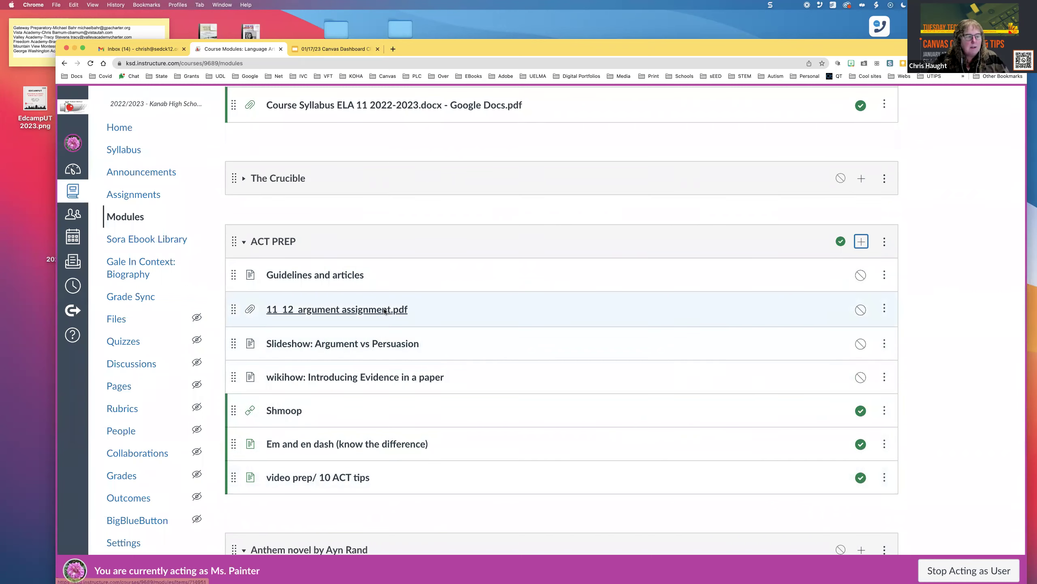
# - Look through the ACT PREP, Anthem novel by Ayn Rand and Animal Farm modules and their published or unpublished items
pyautogui.scroll(-5, 384, 310)
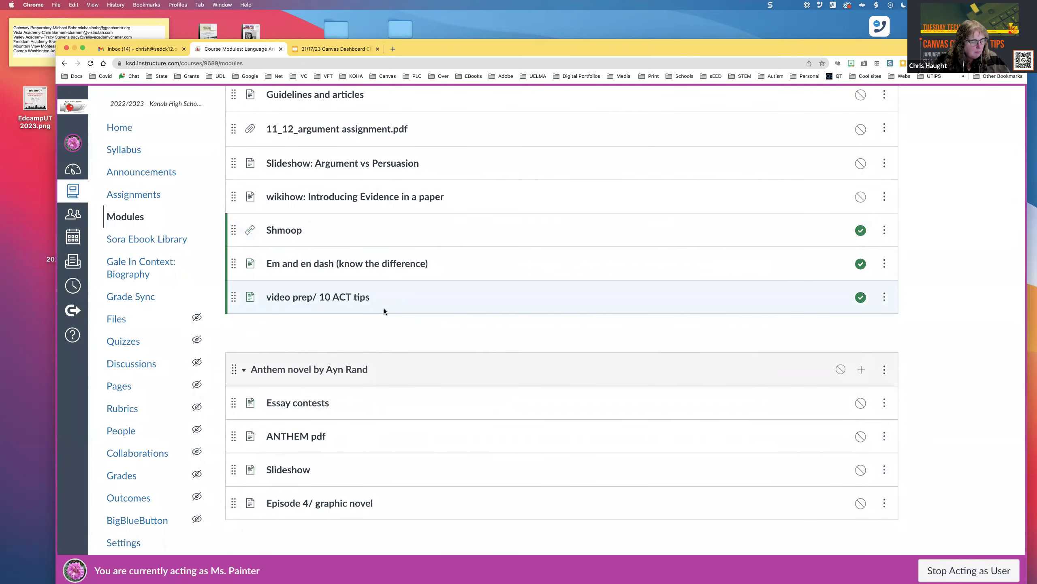
pyautogui.scroll(-2, 384, 310)
pyautogui.scroll(-3, 384, 310)
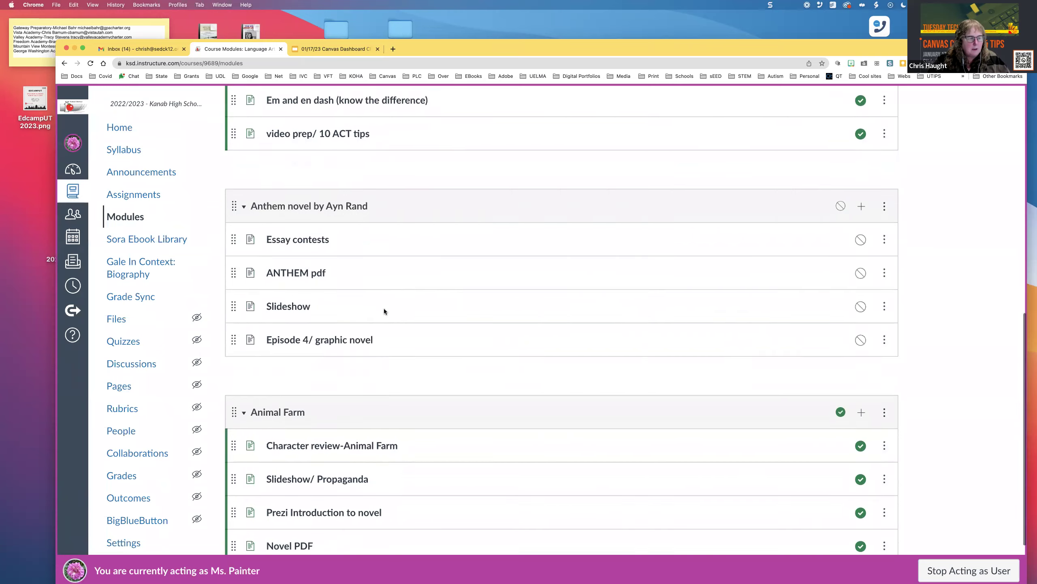
pyautogui.scroll(-3, 384, 311)
pyautogui.scroll(3, 384, 310)
pyautogui.scroll(7, 384, 311)
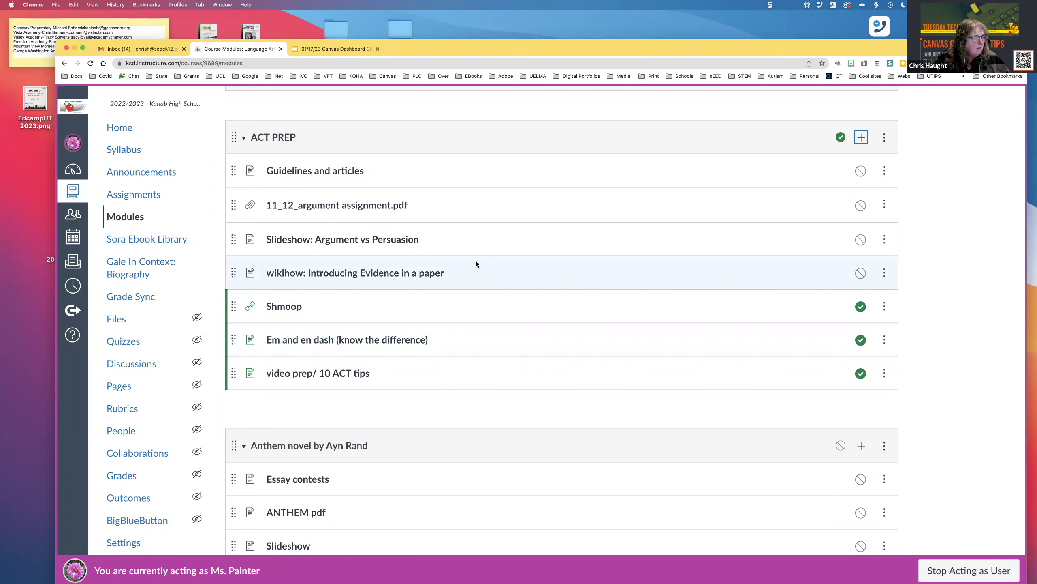
pyautogui.scroll(1, 433, 258)
pyautogui.scroll(3, 433, 257)
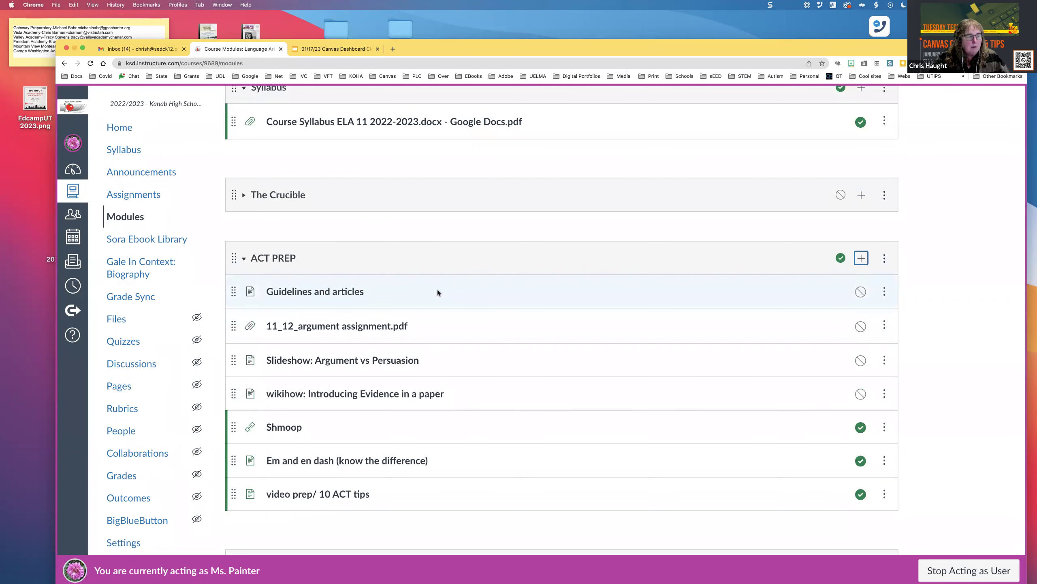
# - Return to the Assignments page and compare the sync markers of the older assignment groups with the Term 3 groups
pyautogui.click(133, 198)
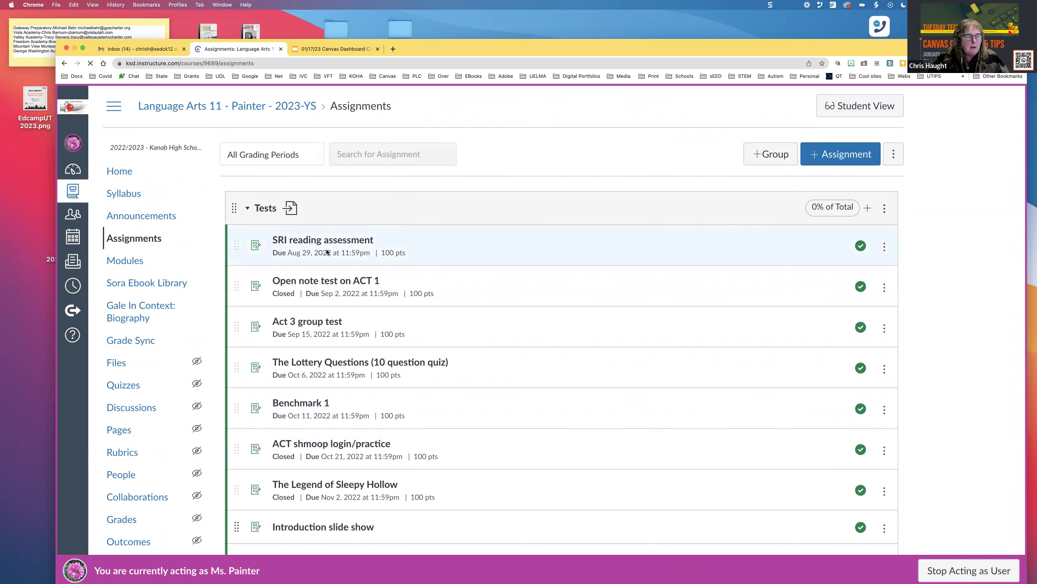
pyautogui.scroll(-2, 443, 384)
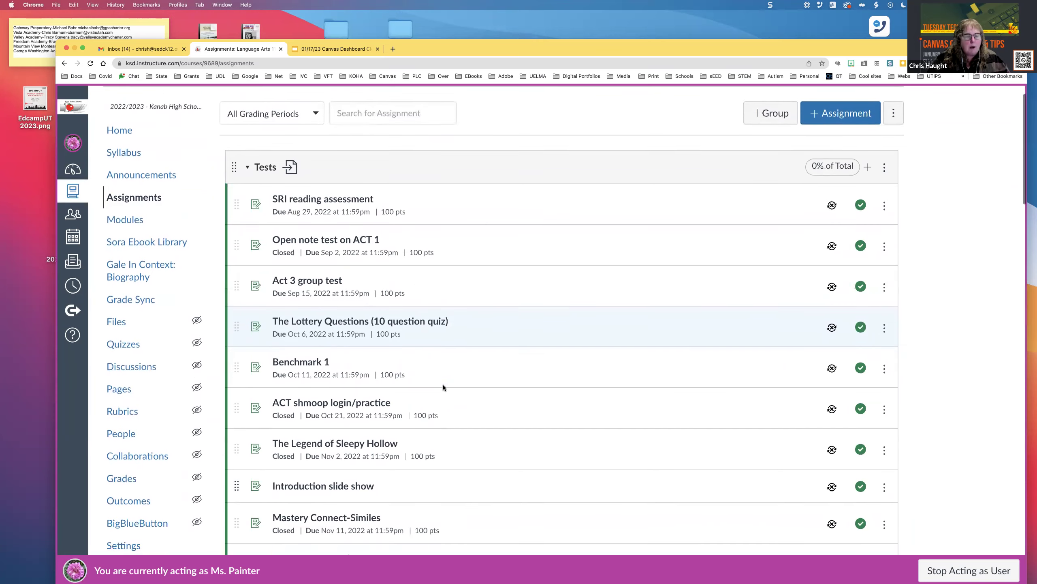
pyautogui.scroll(-2, 443, 385)
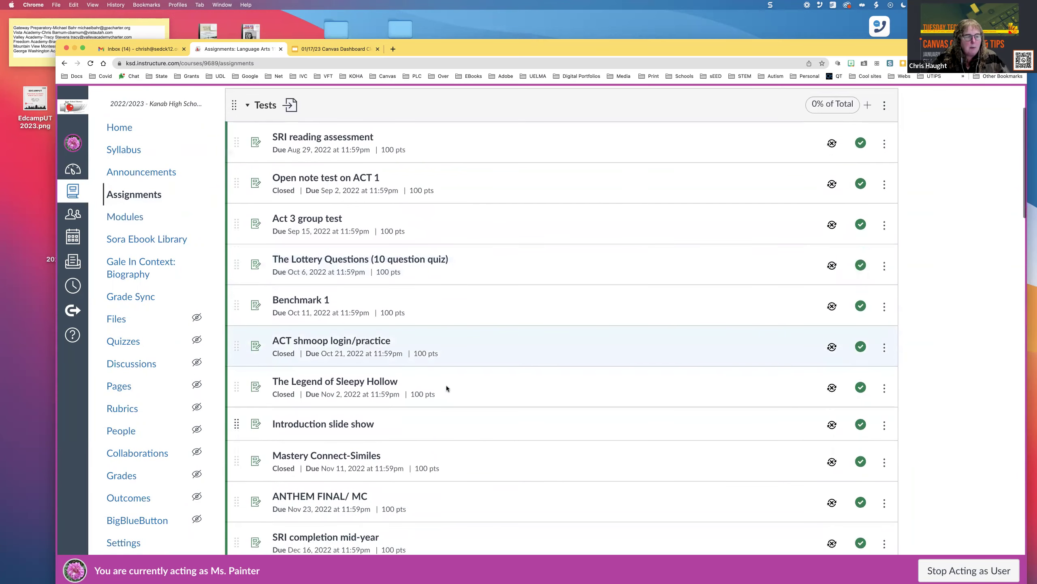
pyautogui.scroll(-3, 447, 389)
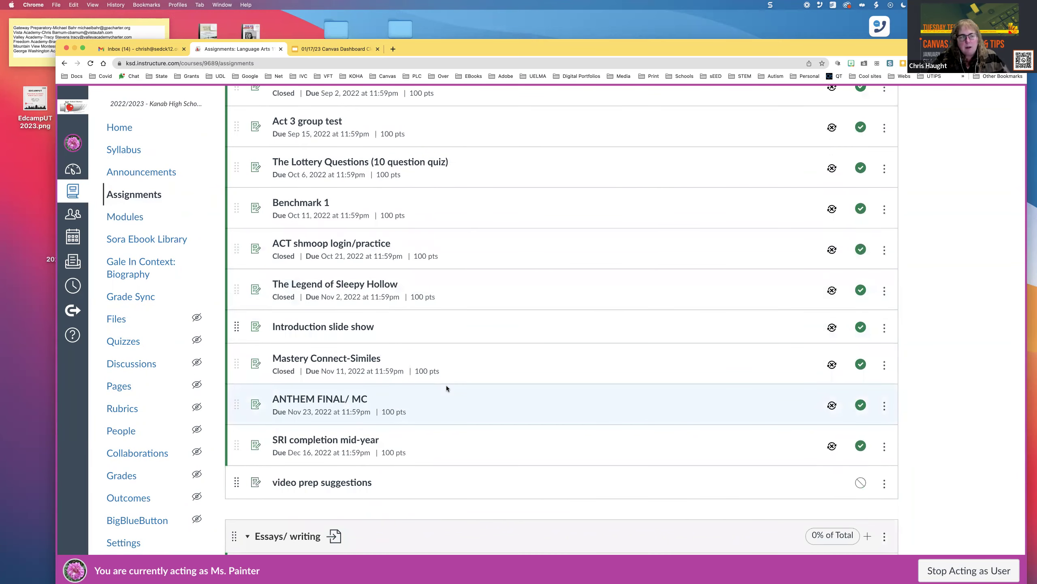
pyautogui.scroll(-3, 447, 388)
pyautogui.scroll(-5, 447, 388)
pyautogui.scroll(-20, 424, 375)
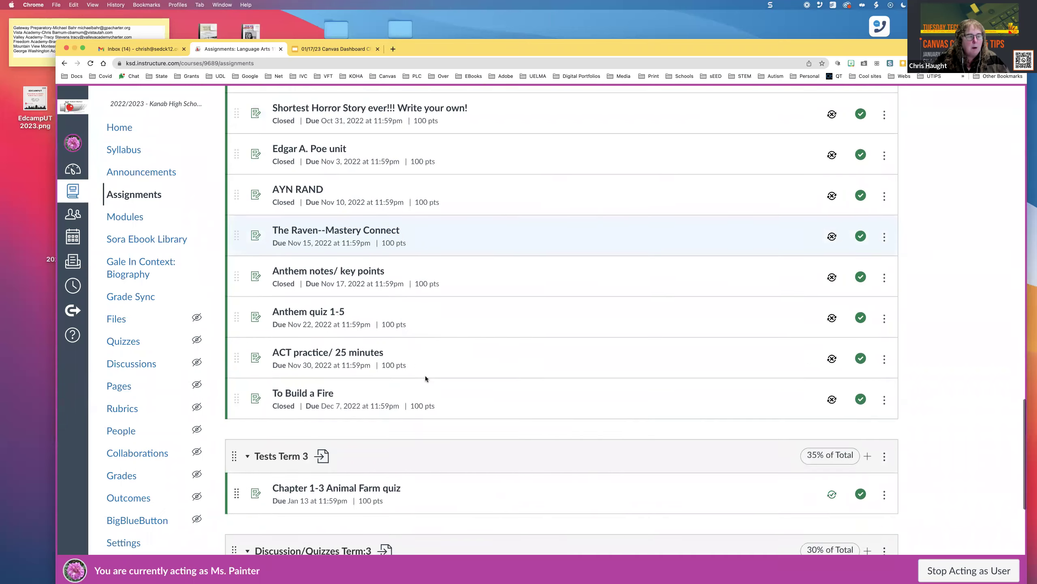
pyautogui.scroll(-1, 425, 376)
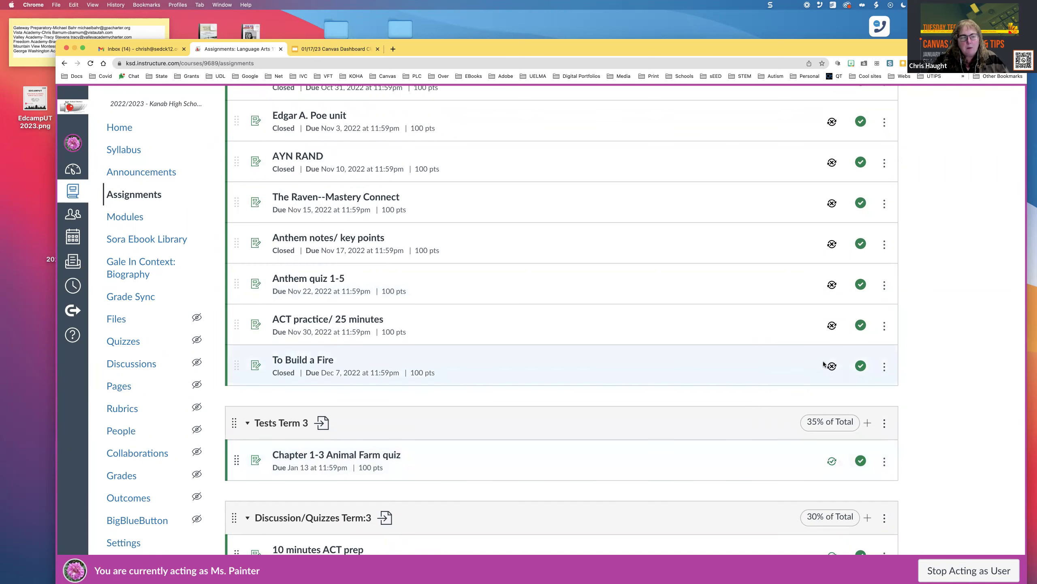
pyautogui.scroll(-5, 509, 463)
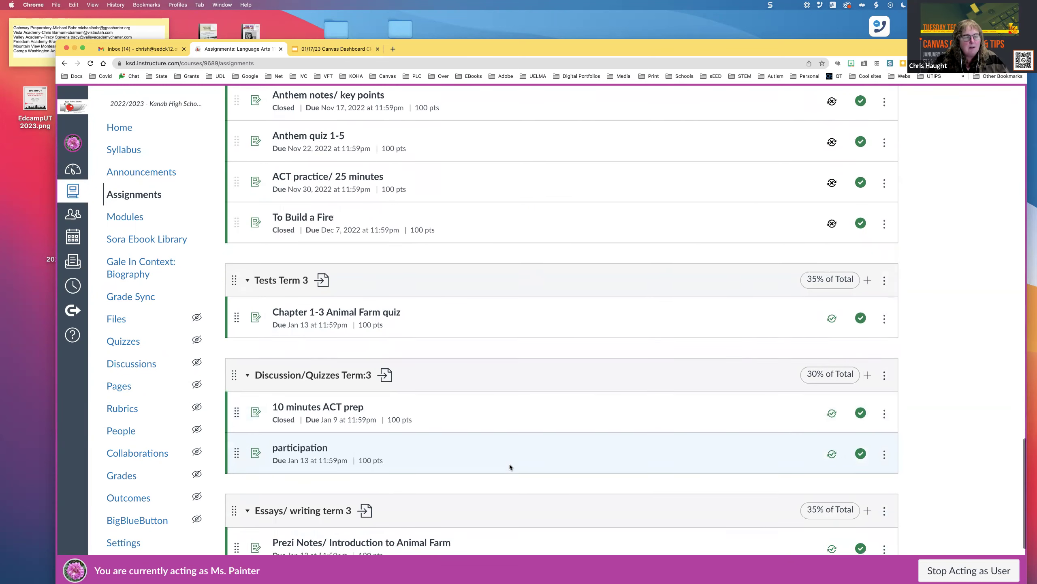
pyautogui.scroll(-5, 509, 464)
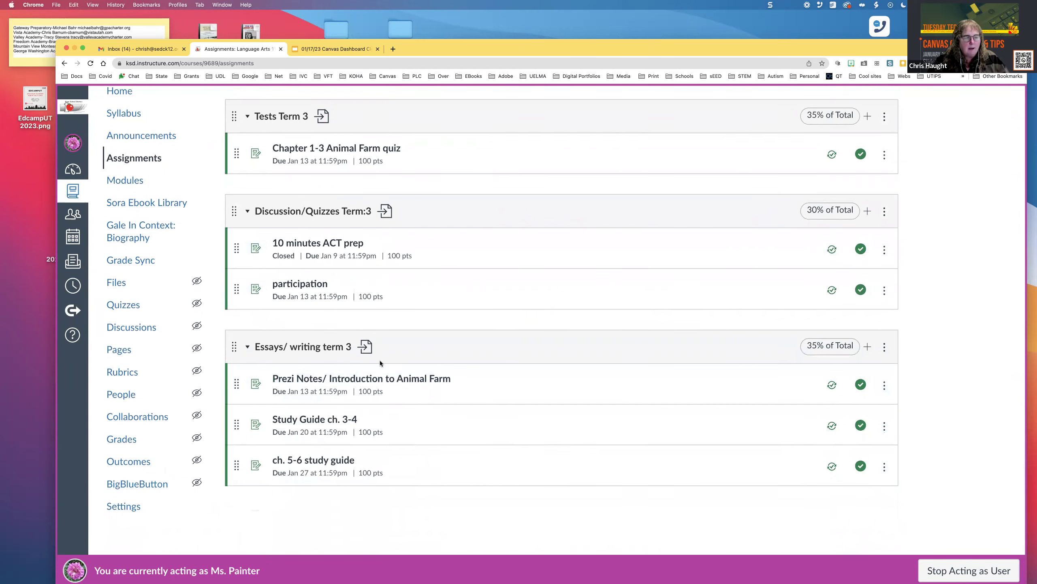
# - Open Sync SIS Categories for the assignments, examine the Discussion/Quizzes Term:3 section mappings and category choices, and close it without syncing
pyautogui.scroll(20, 386, 360)
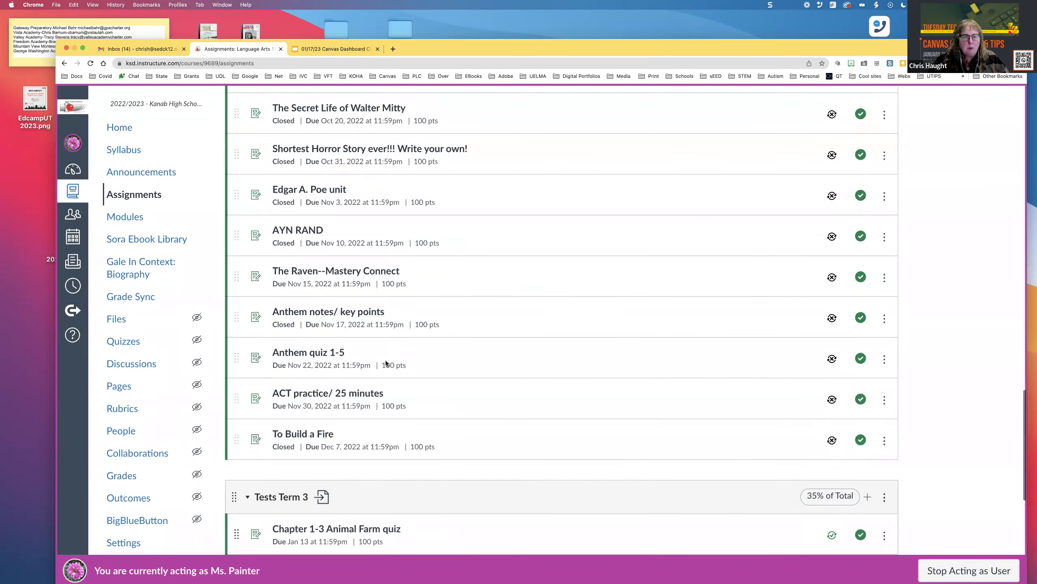
pyautogui.scroll(15, 385, 360)
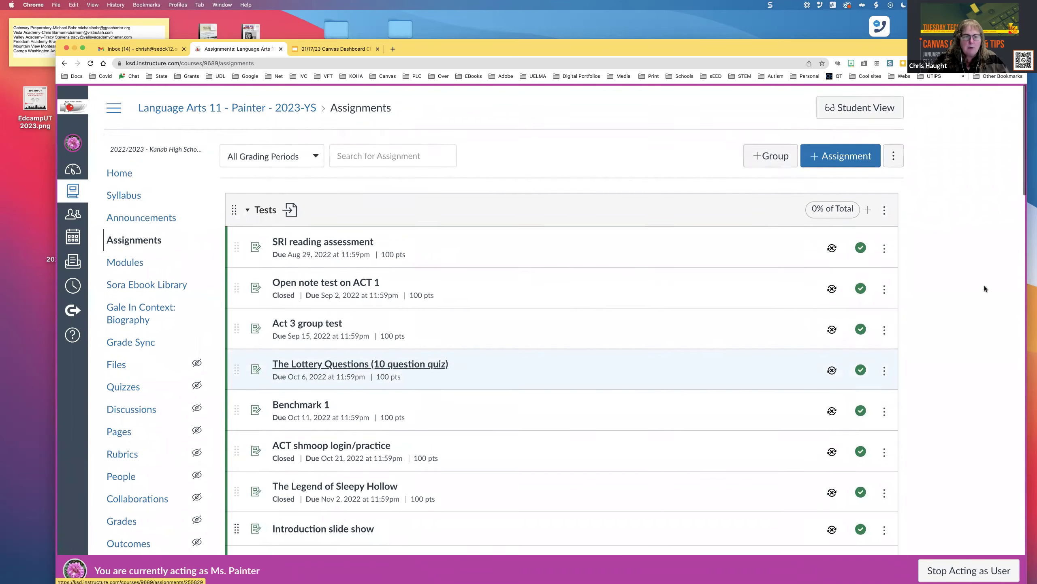
pyautogui.click(895, 156)
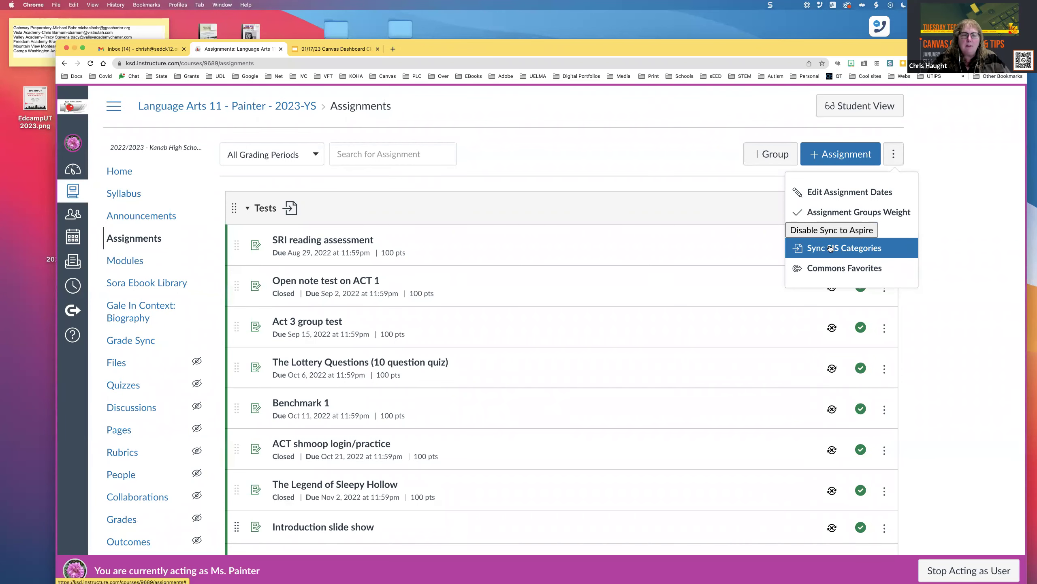
pyautogui.click(860, 249)
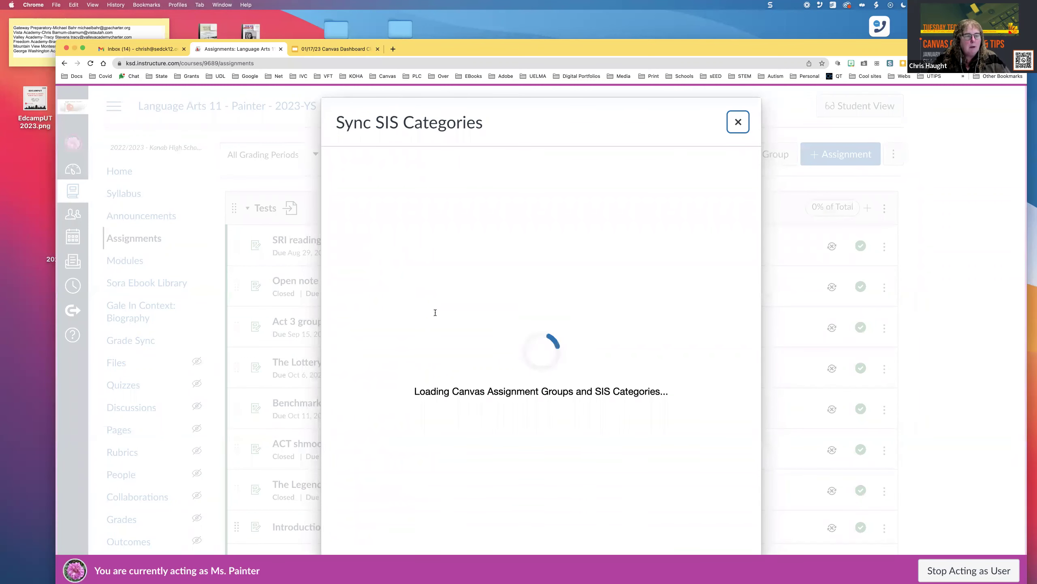
pyautogui.click(352, 314)
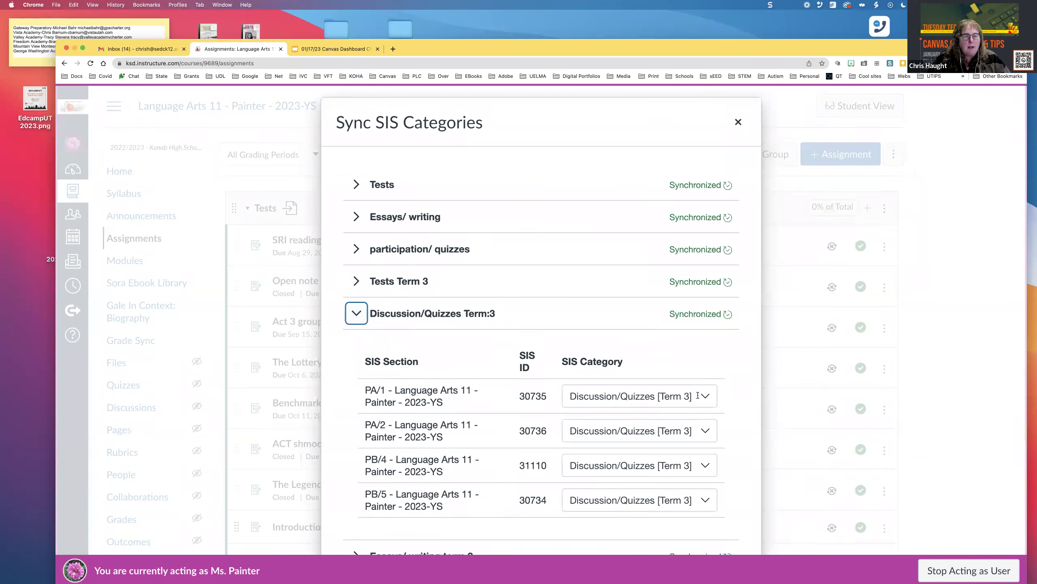
pyautogui.click(706, 397)
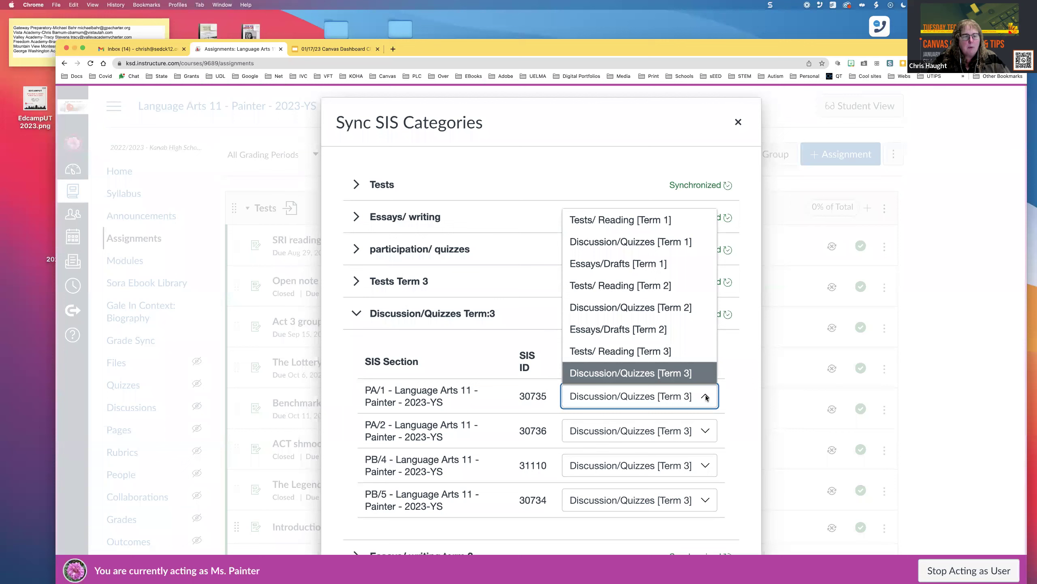
pyautogui.click(706, 396)
pyautogui.scroll(-3, 741, 400)
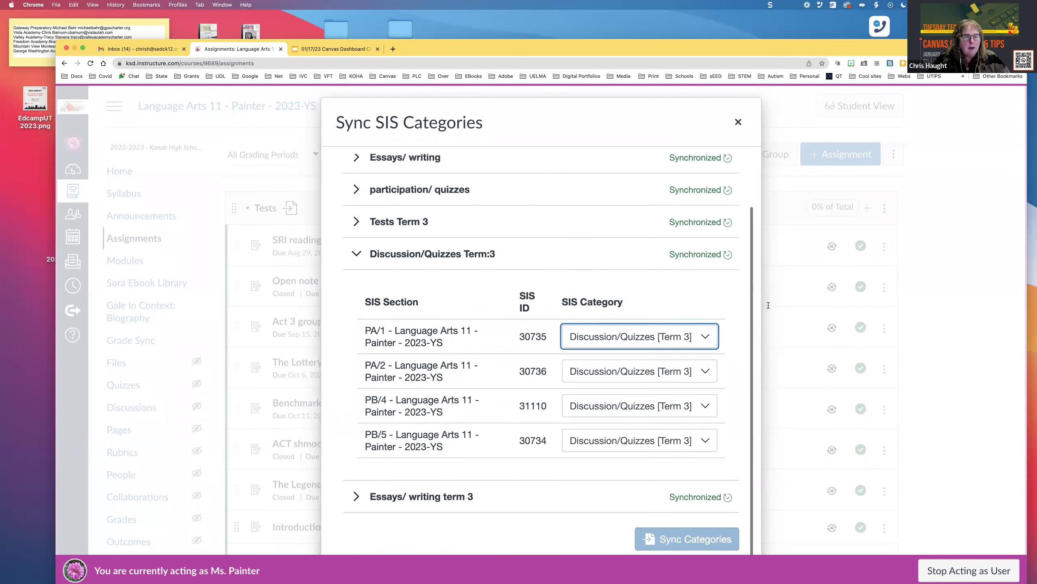
pyautogui.click(738, 122)
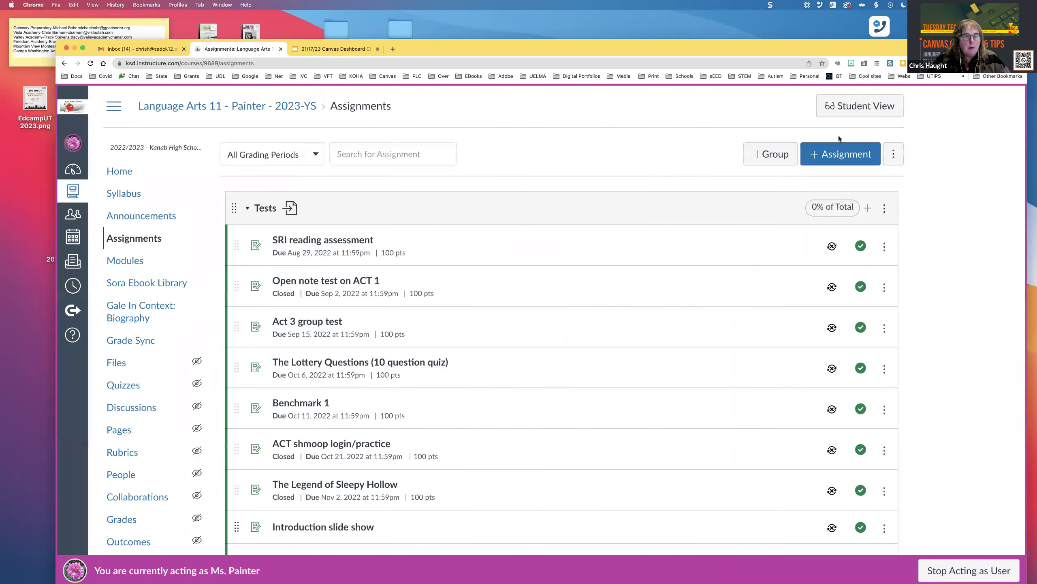
pyautogui.click(893, 157)
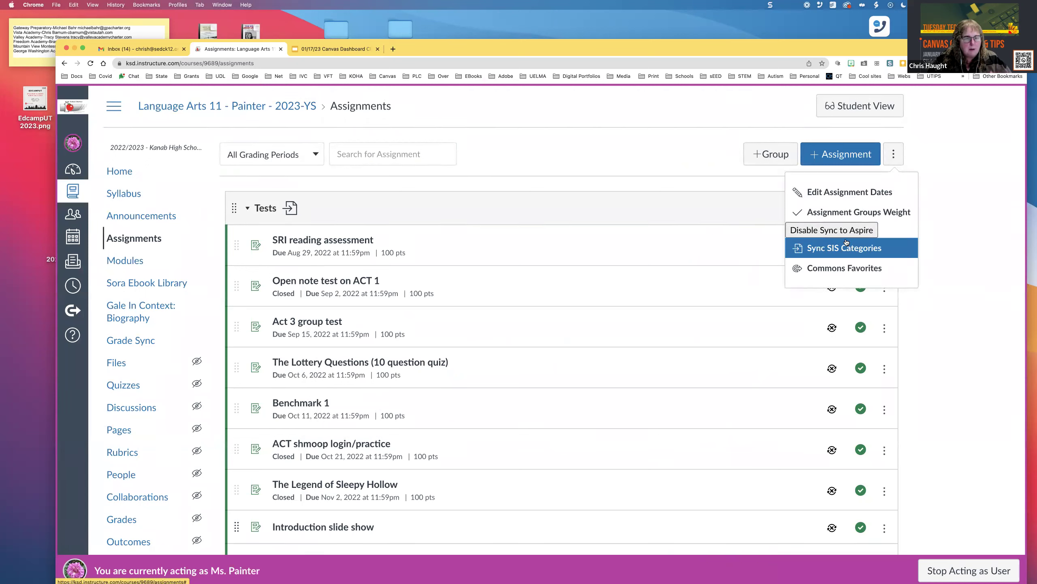
pyautogui.press('Escape')
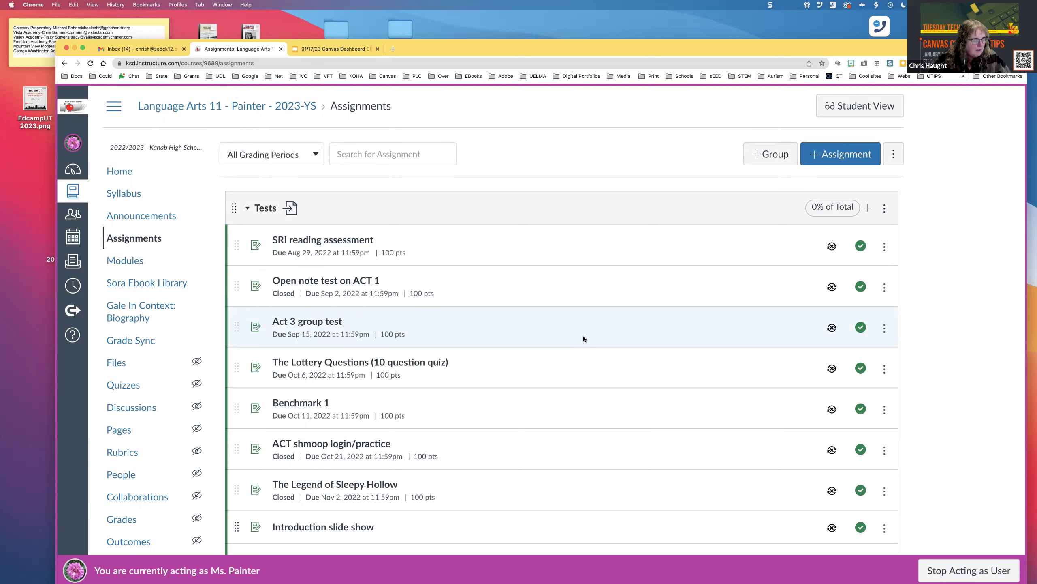
# - Open the course's Grade Sync page and examine the history of grade passback jobs
pyautogui.click(136, 343)
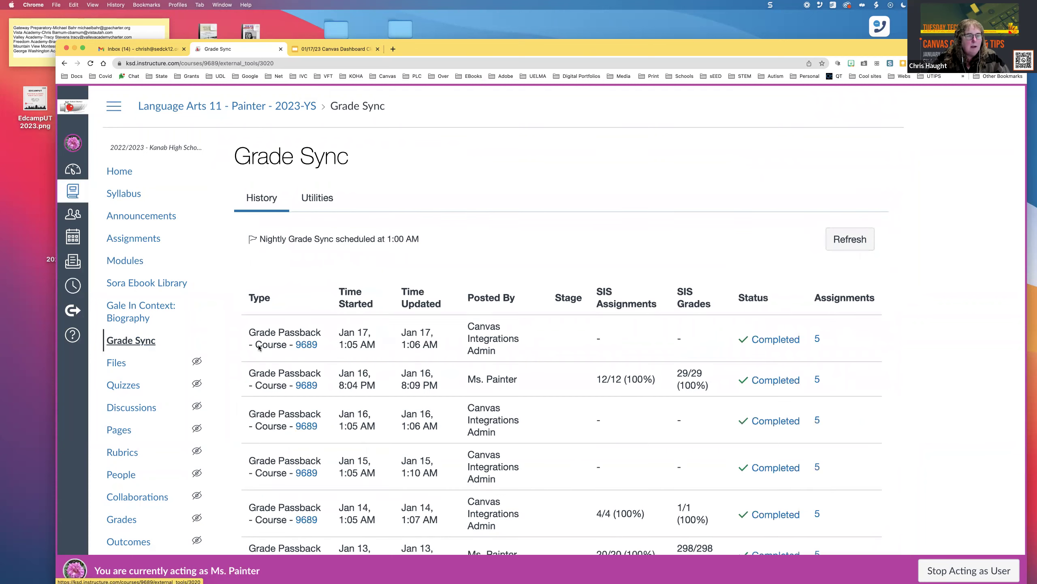
pyautogui.scroll(-1, 391, 376)
pyautogui.scroll(-1, 390, 380)
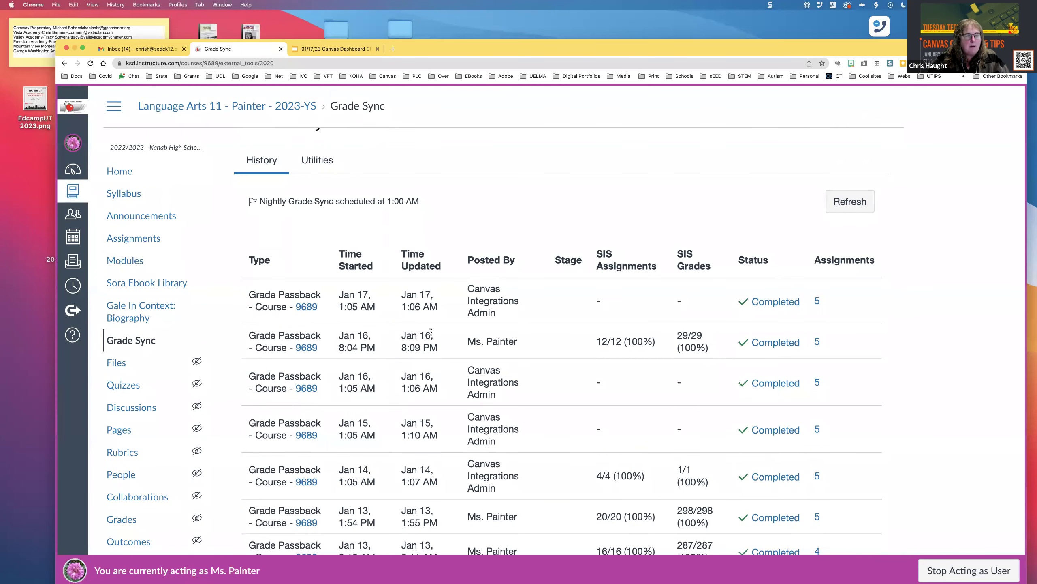
pyautogui.scroll(1, 431, 333)
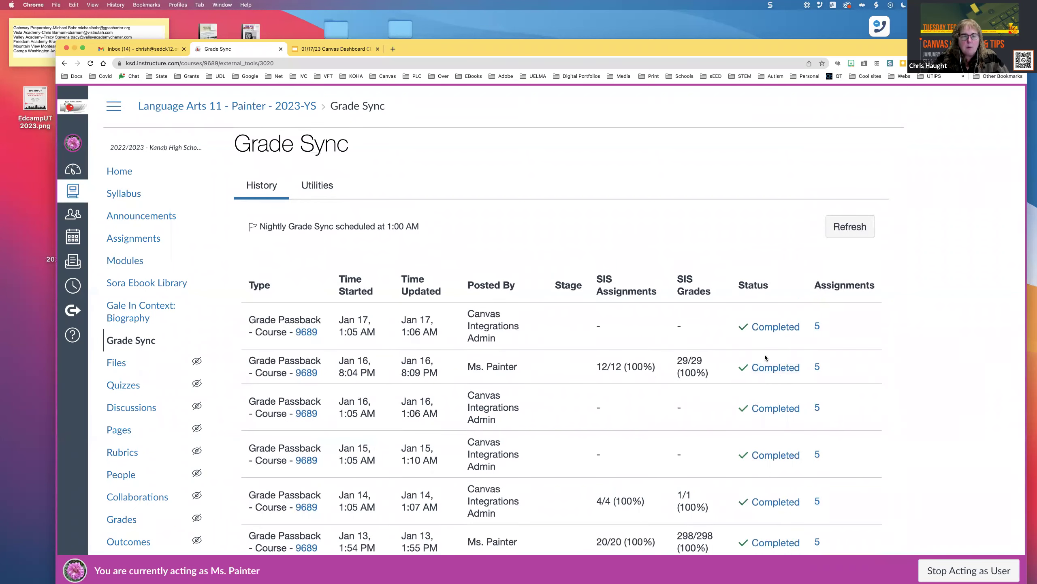
# - Examine the Jan 16, 8:04 PM grade passback job's overview, warnings and errors, grades sync and filtered Canvas data, and return to all grade jobs
pyautogui.click(772, 368)
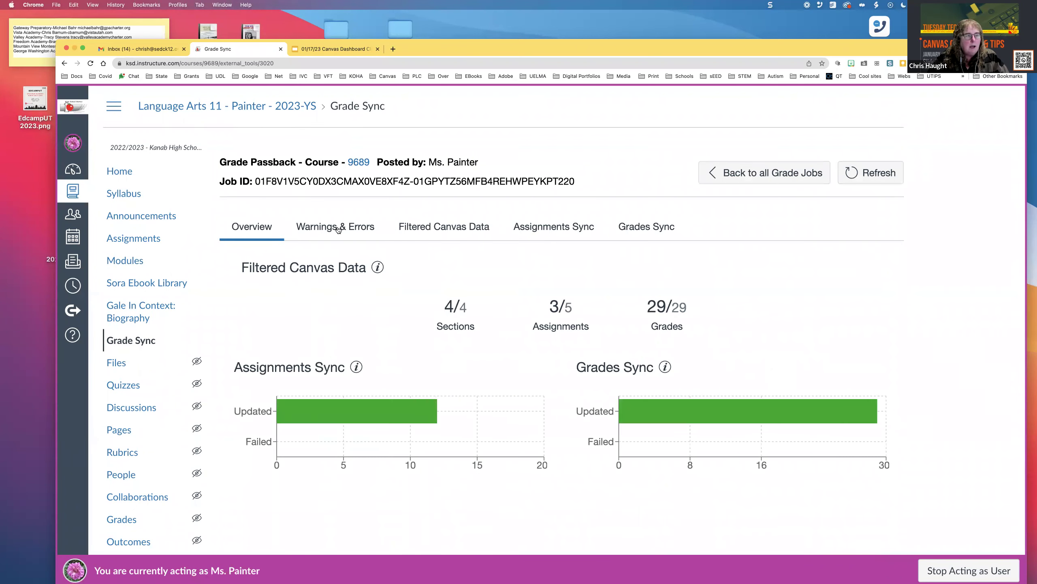
pyautogui.click(338, 229)
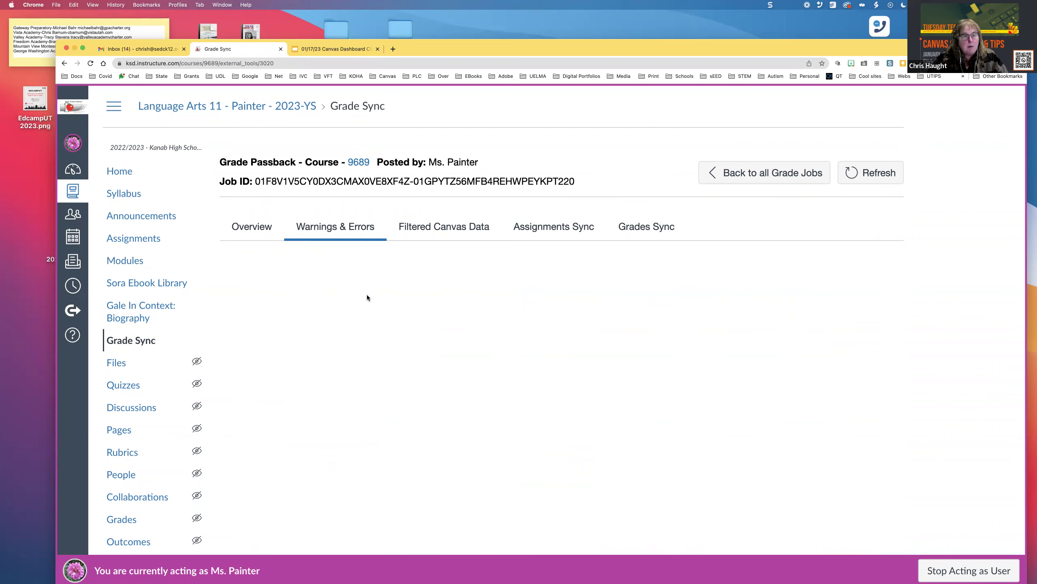
pyautogui.click(259, 230)
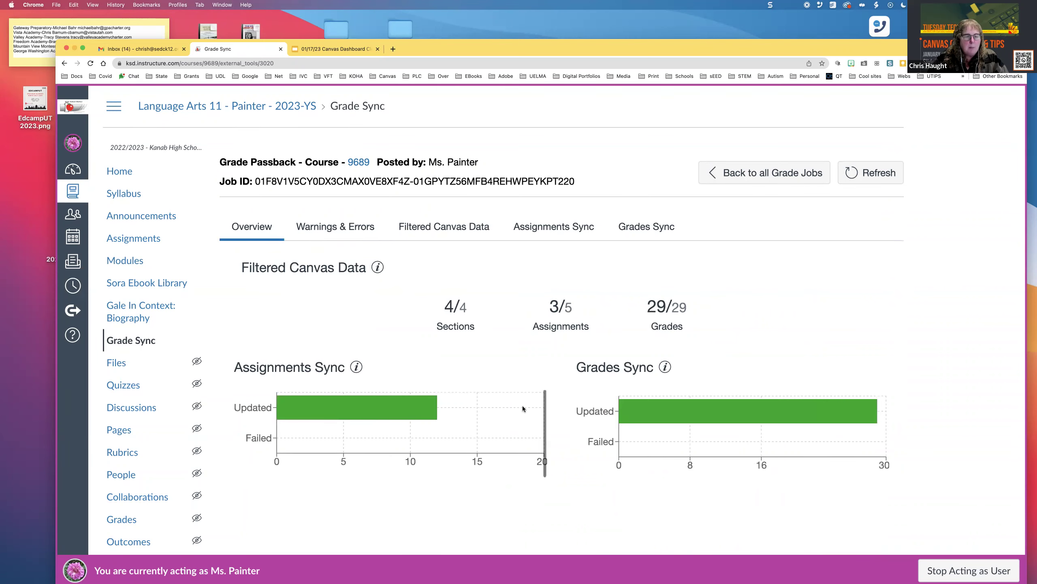
pyautogui.click(658, 230)
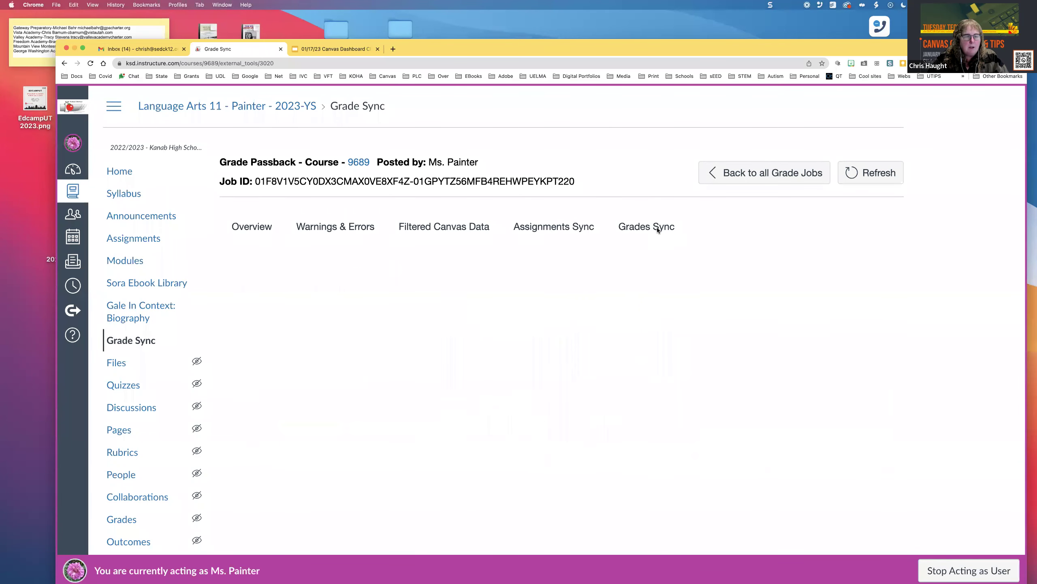
pyautogui.scroll(-1, 626, 405)
pyautogui.scroll(-2, 626, 405)
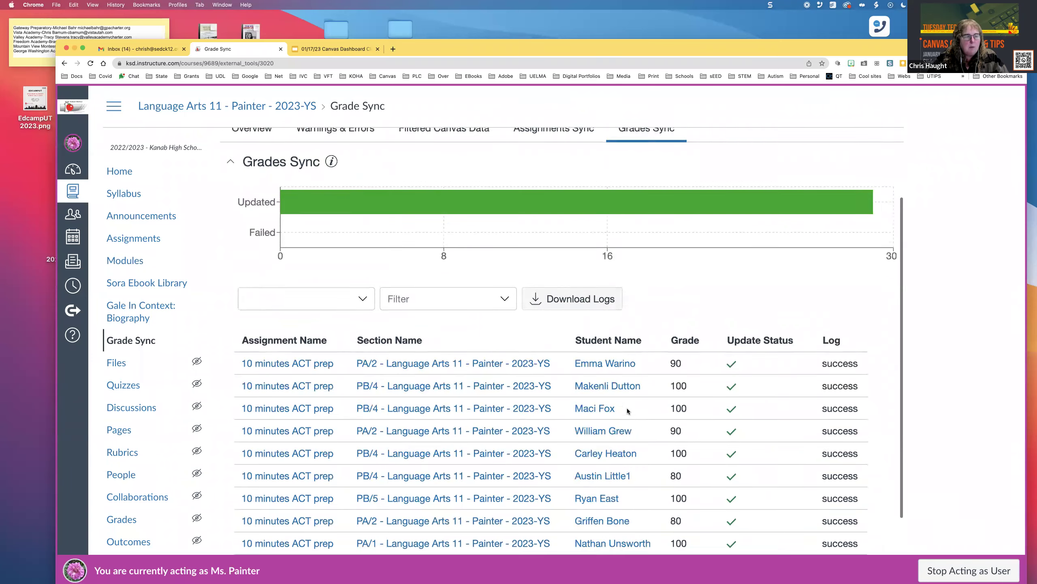
pyautogui.scroll(3, 625, 368)
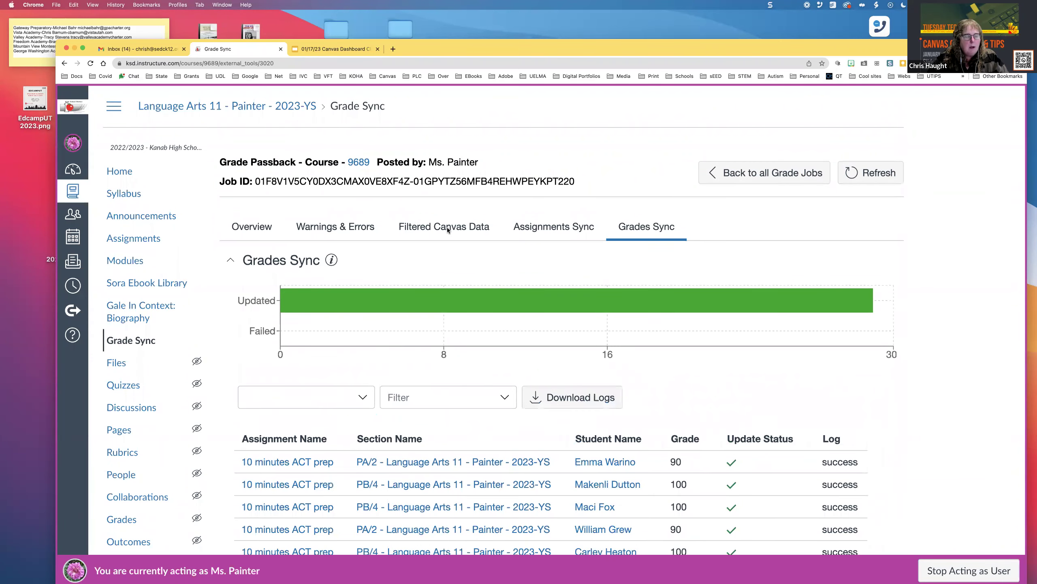
pyautogui.click(448, 230)
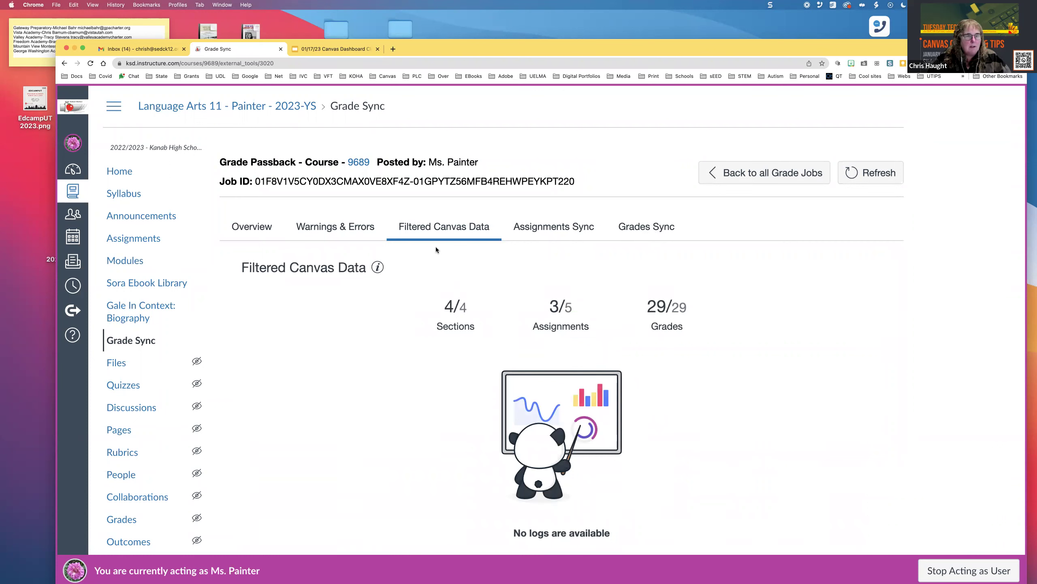
pyautogui.click(755, 171)
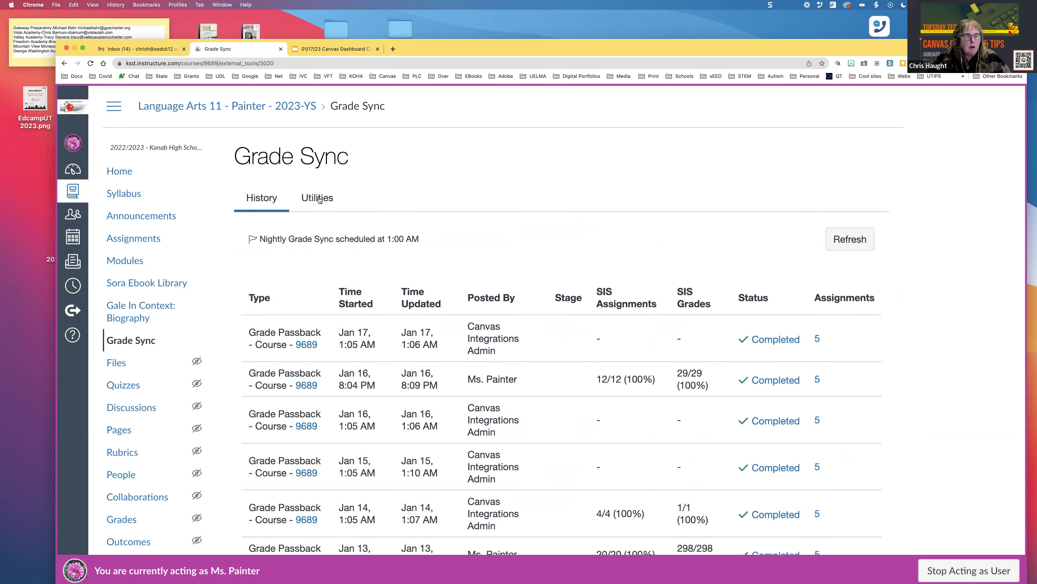
# - View the Grade Sync utilities and the Canvas help resources, including the grade passback instructions, and close the help
pyautogui.click(319, 199)
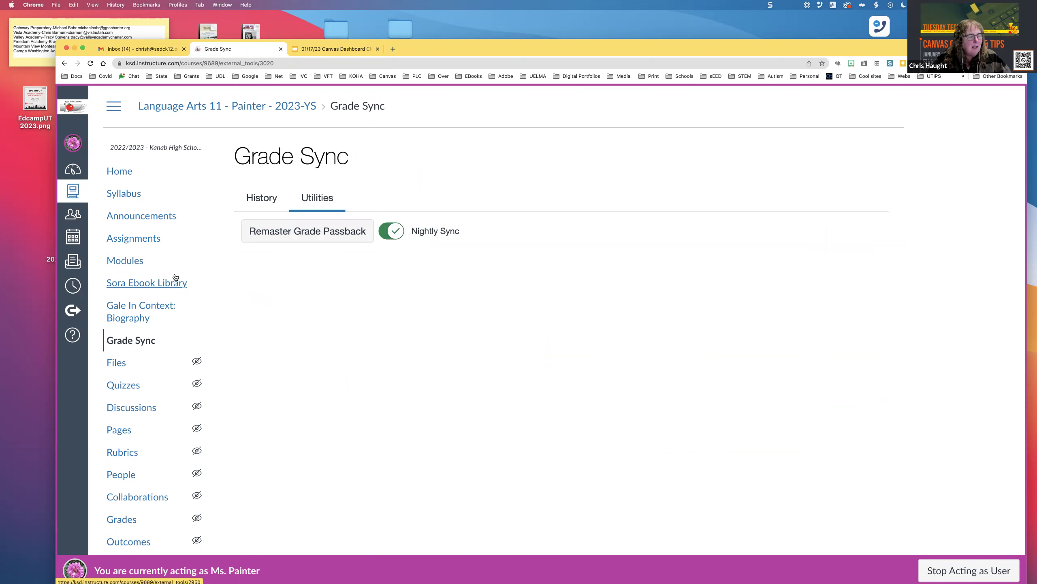
pyautogui.click(73, 336)
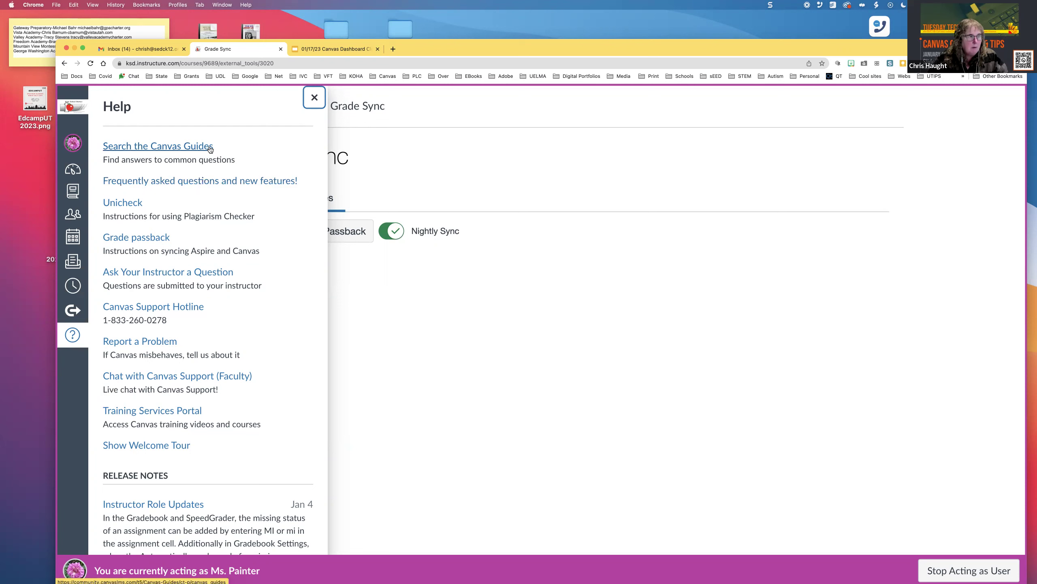
pyautogui.click(315, 98)
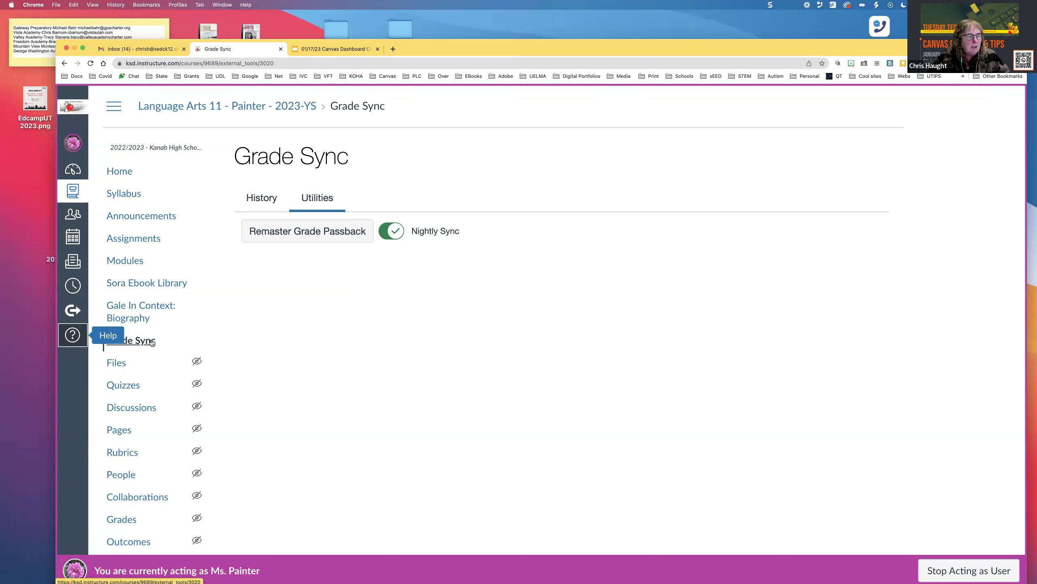
pyautogui.click(240, 325)
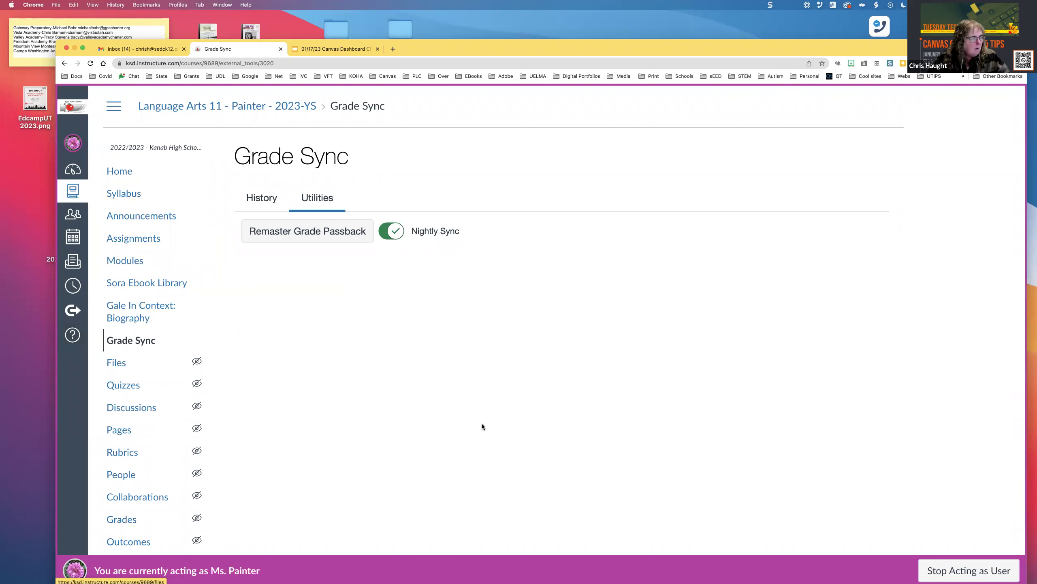
# - Stop acting as the teacher and open the gradebook of the Canvas Training course from the Dashboard
pyautogui.click(964, 571)
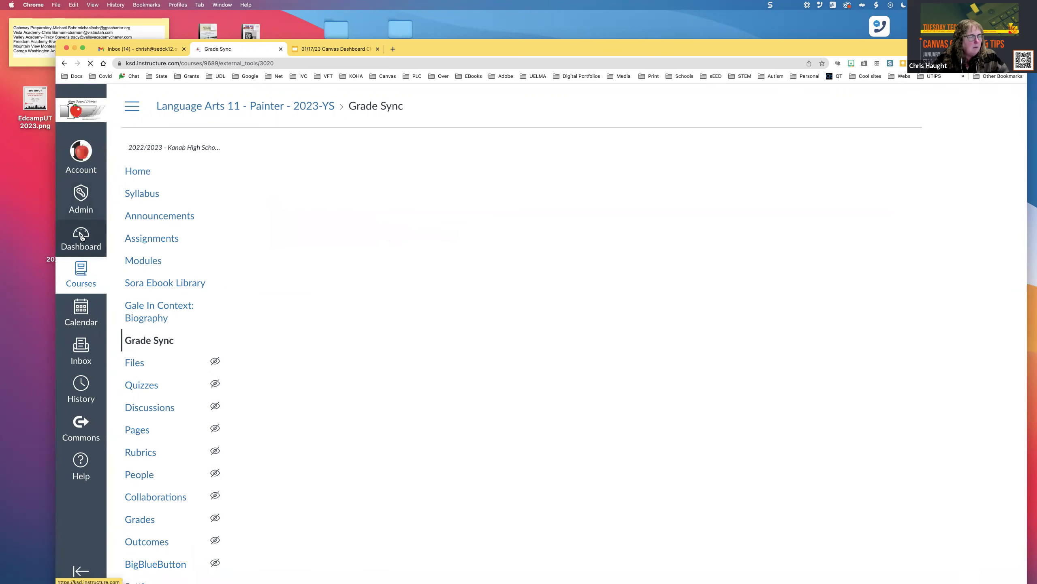
pyautogui.click(82, 237)
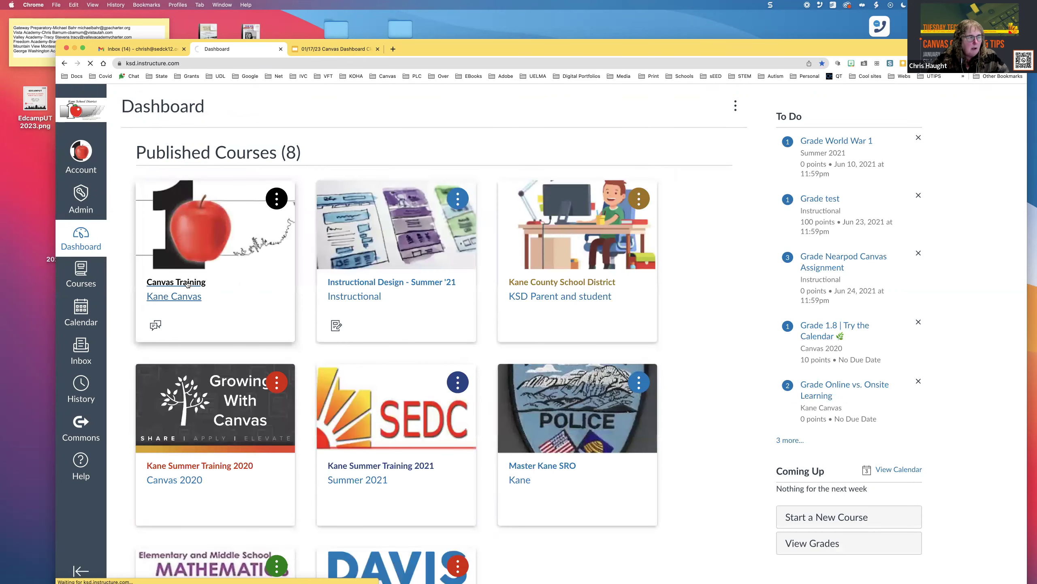
pyautogui.click(188, 282)
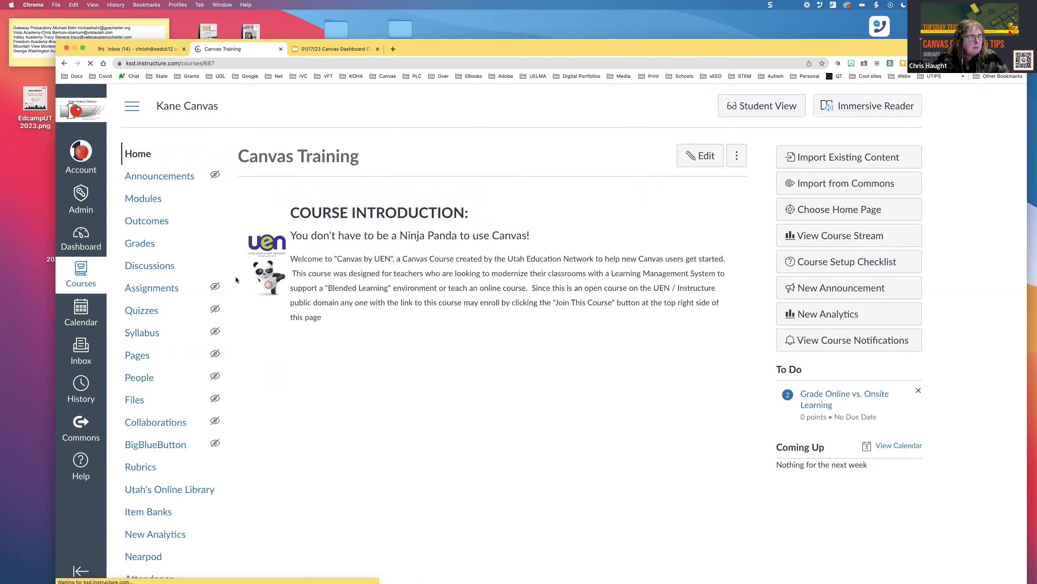
pyautogui.click(147, 244)
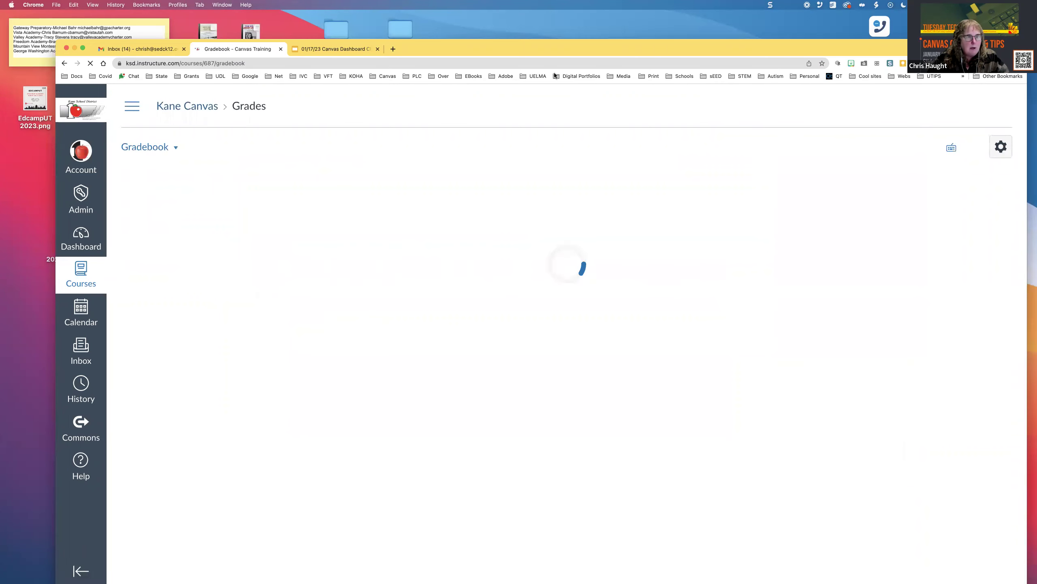
pyautogui.moveTo(736, 42); pyautogui.dragTo(732, 32)
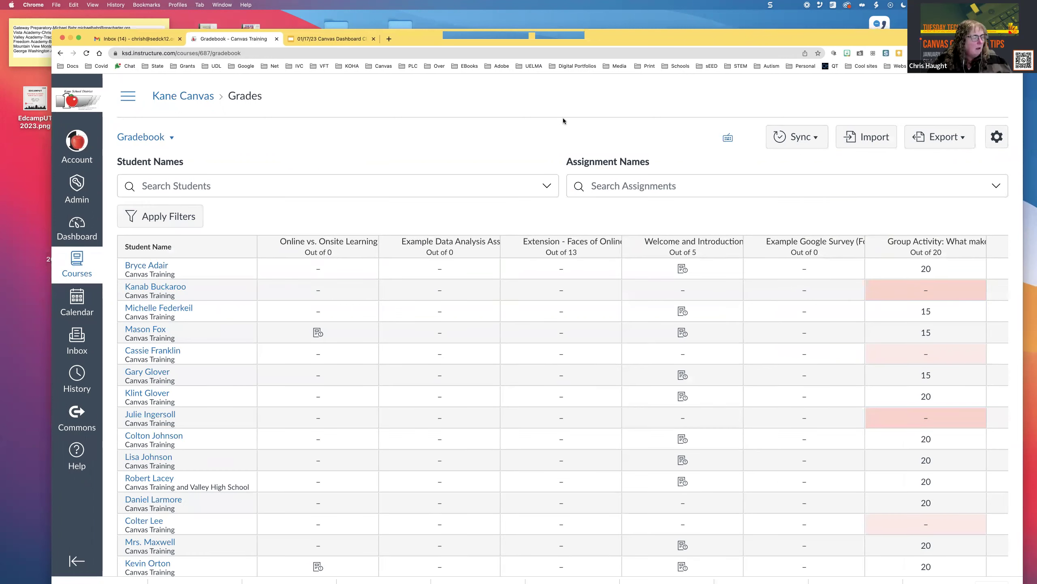
# - Examine the gradebook's available filters without applying any, and look across the assignment, group and total columns
pyautogui.click(176, 220)
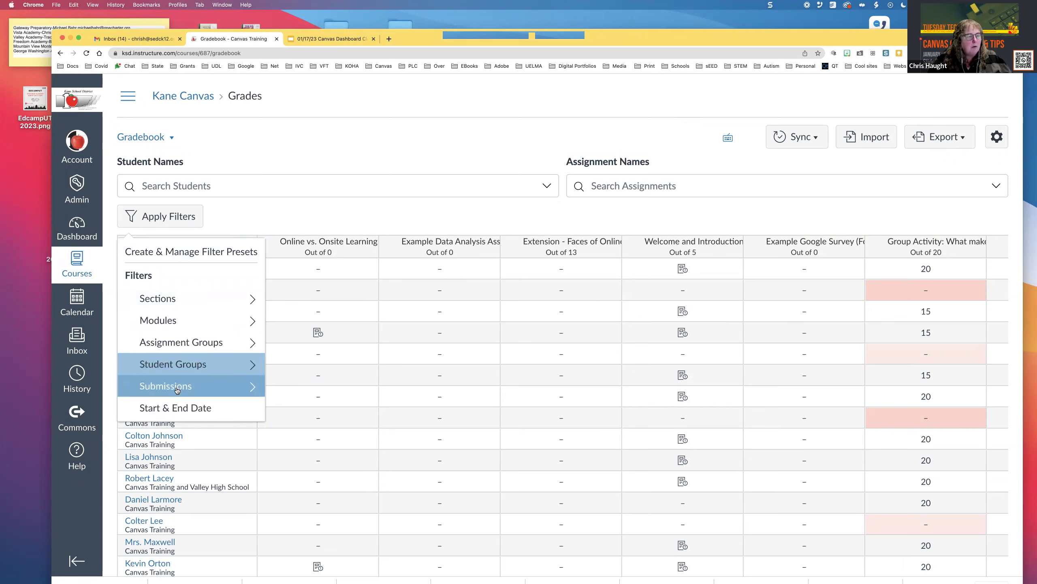
pyautogui.click(227, 214)
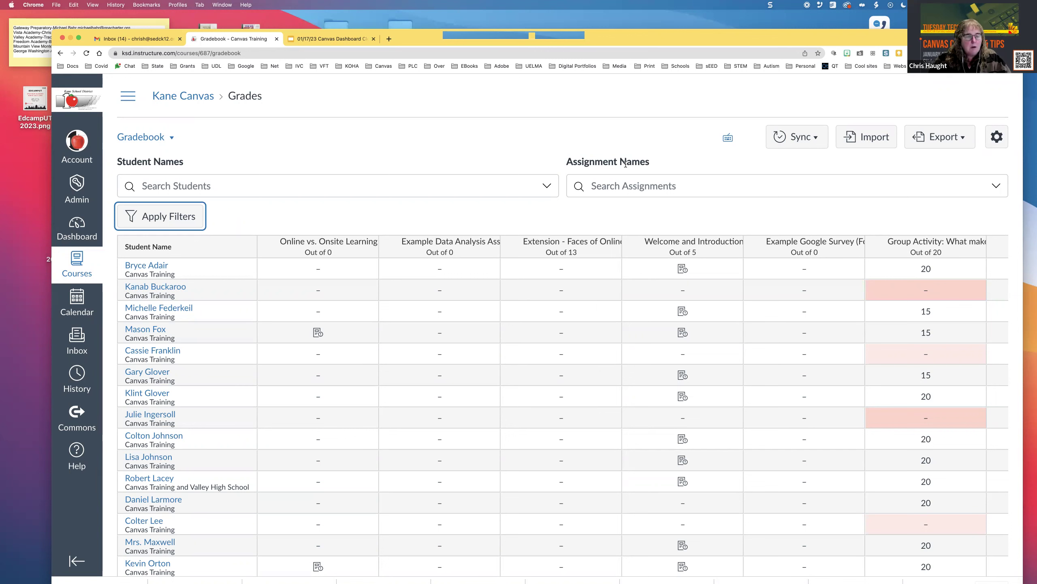
pyautogui.hscroll(15, 552, 306)
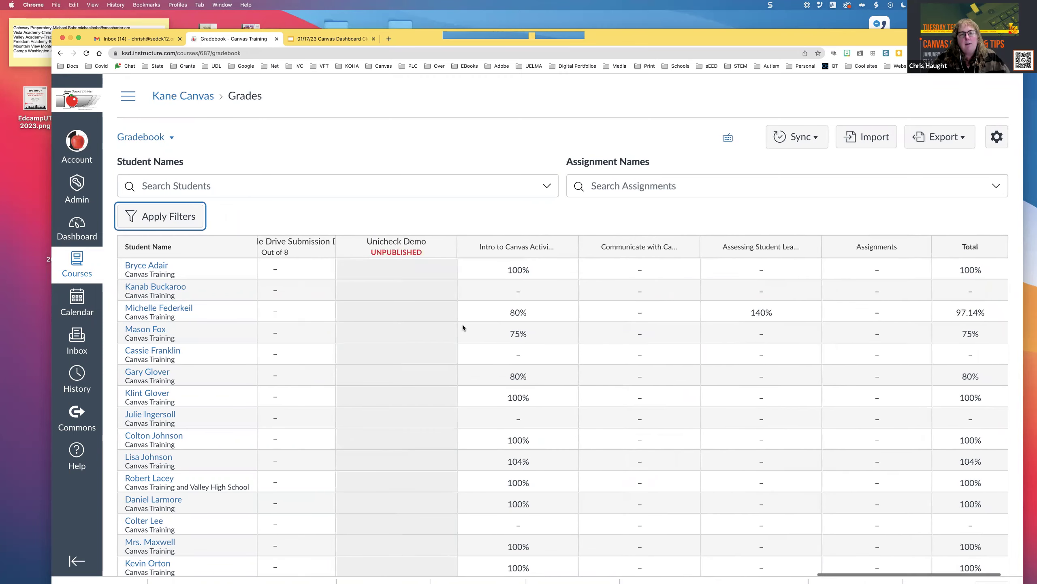
pyautogui.hscroll(-15, 462, 325)
pyautogui.hscroll(-2, 464, 327)
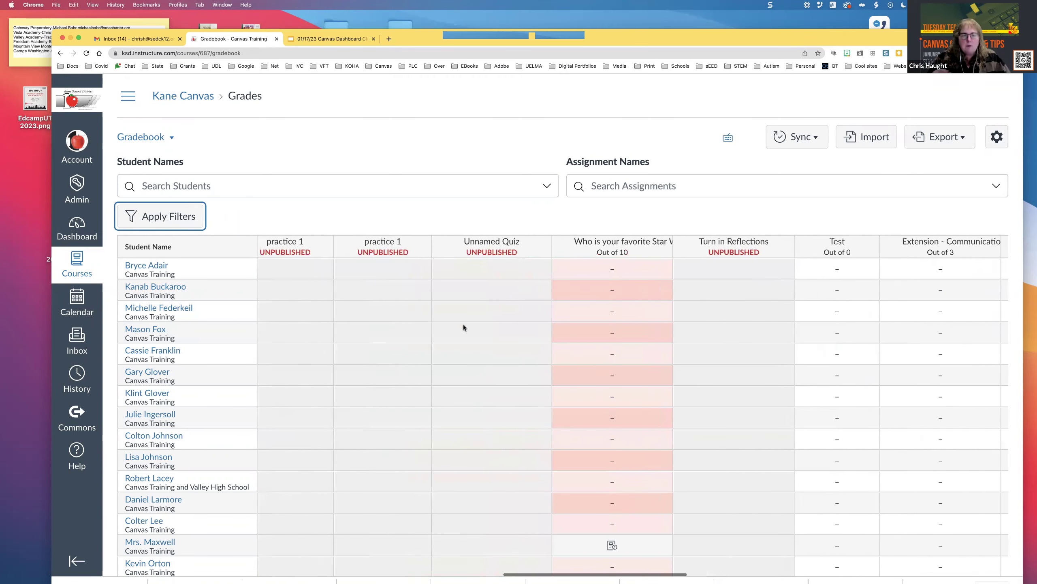
# - Examine the gradebook settings' view options, grade posting policy and late policies without applying changes, and return to the assignment columns
pyautogui.click(997, 137)
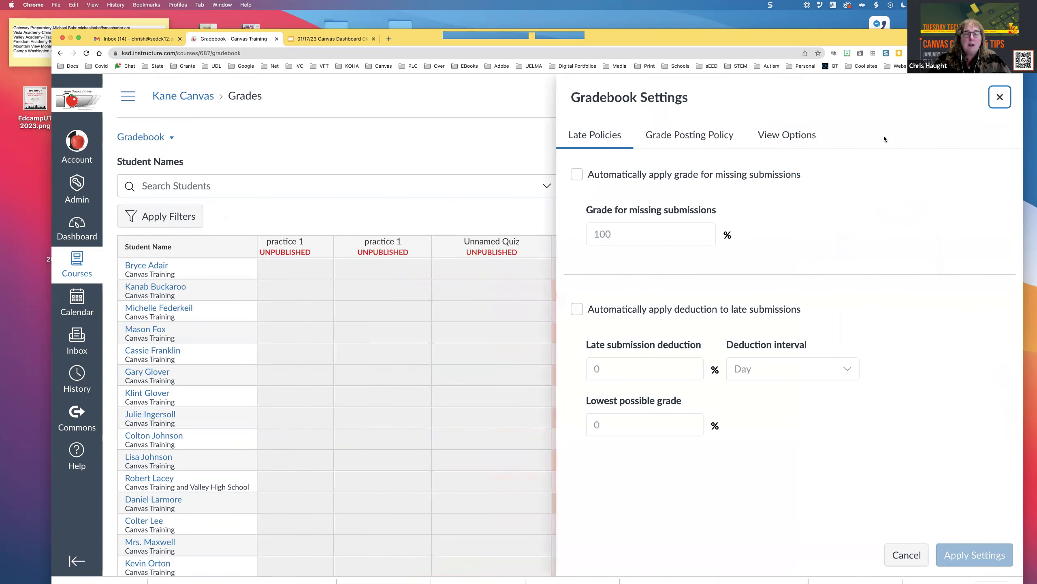
pyautogui.click(782, 139)
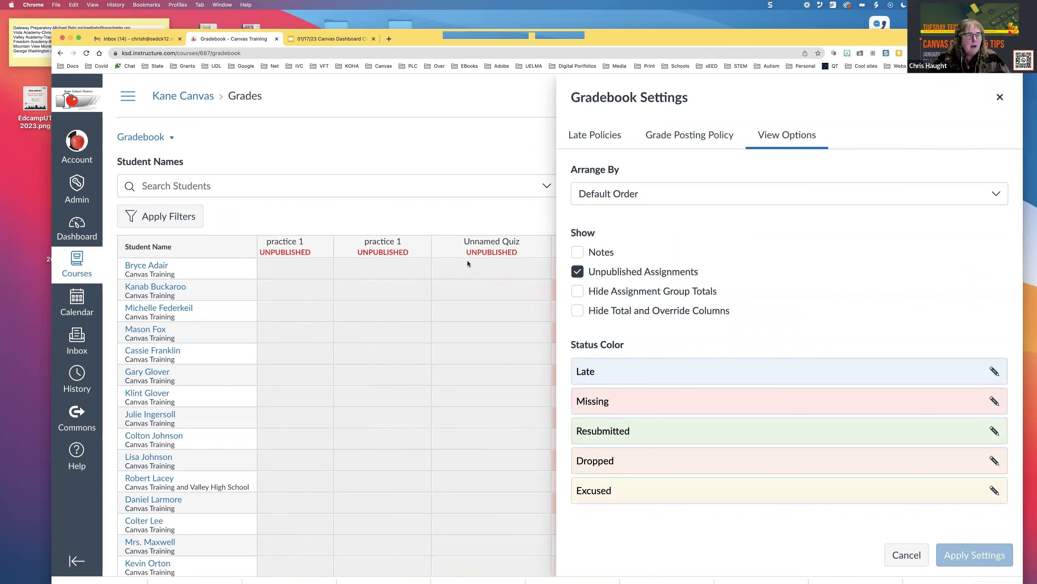
pyautogui.click(577, 272)
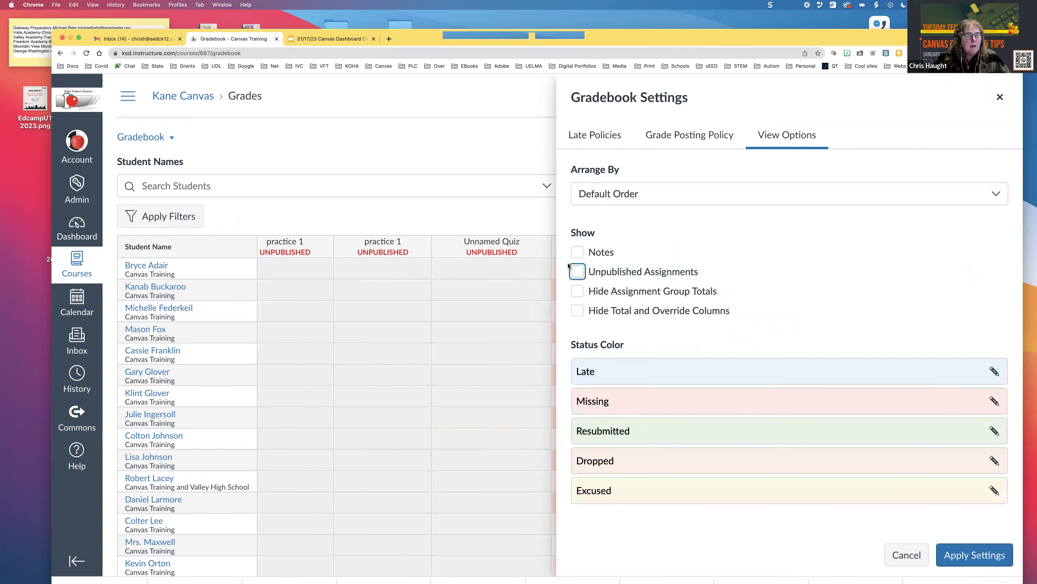
pyautogui.click(577, 272)
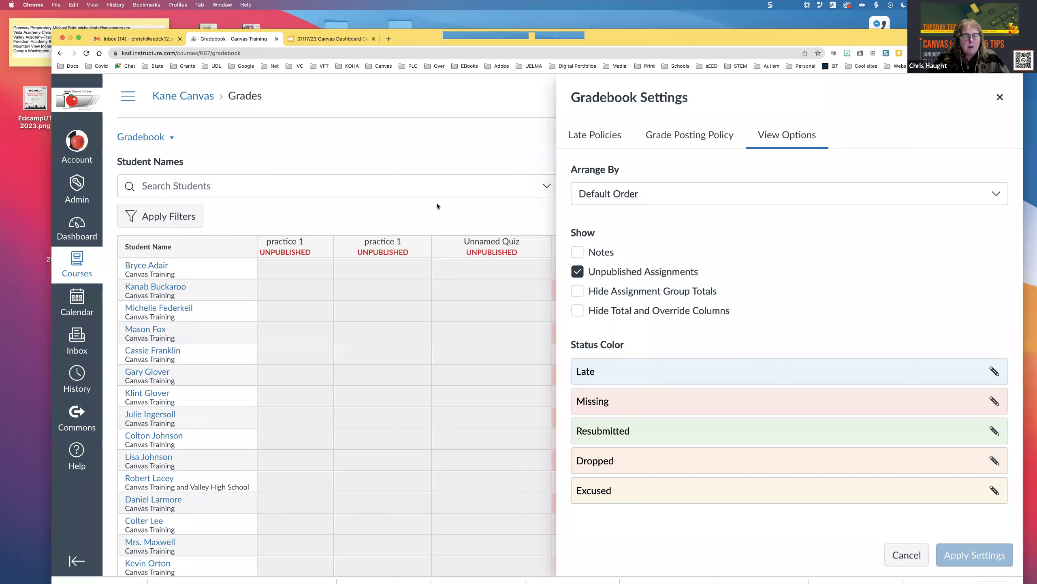
pyautogui.click(689, 139)
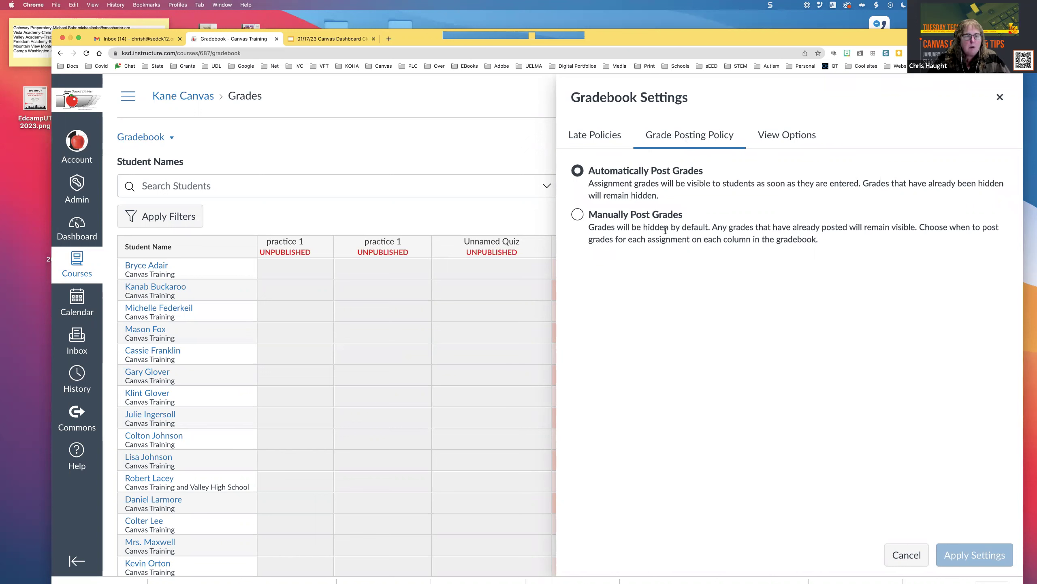
pyautogui.click(595, 136)
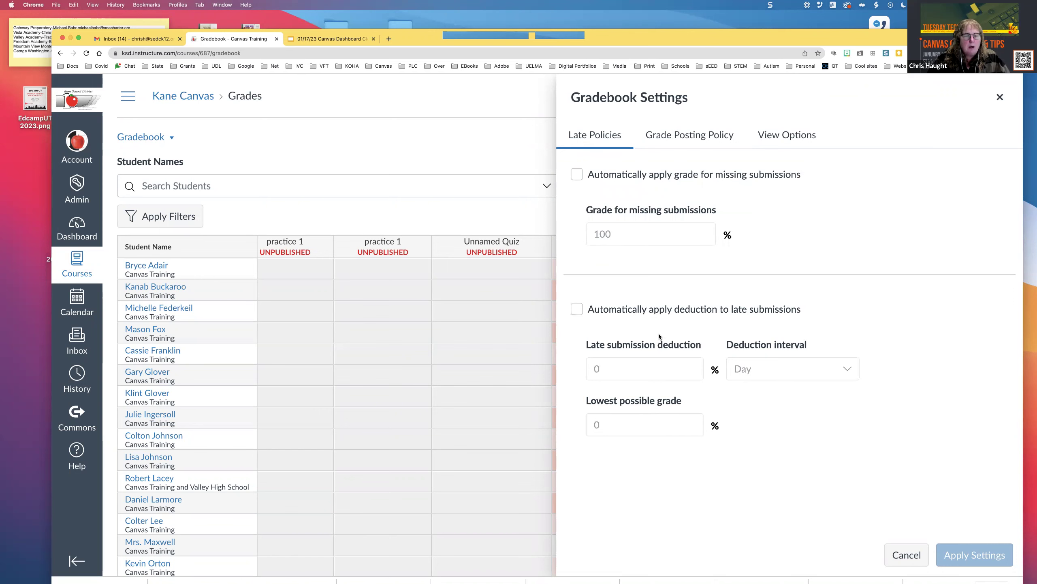
pyautogui.click(1000, 97)
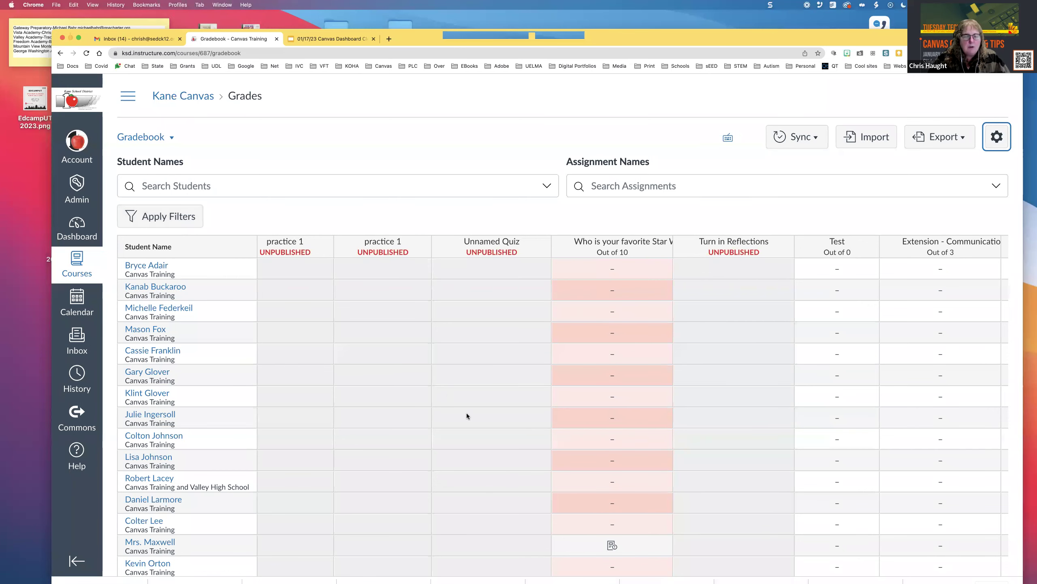
pyautogui.hscroll(2, 561, 418)
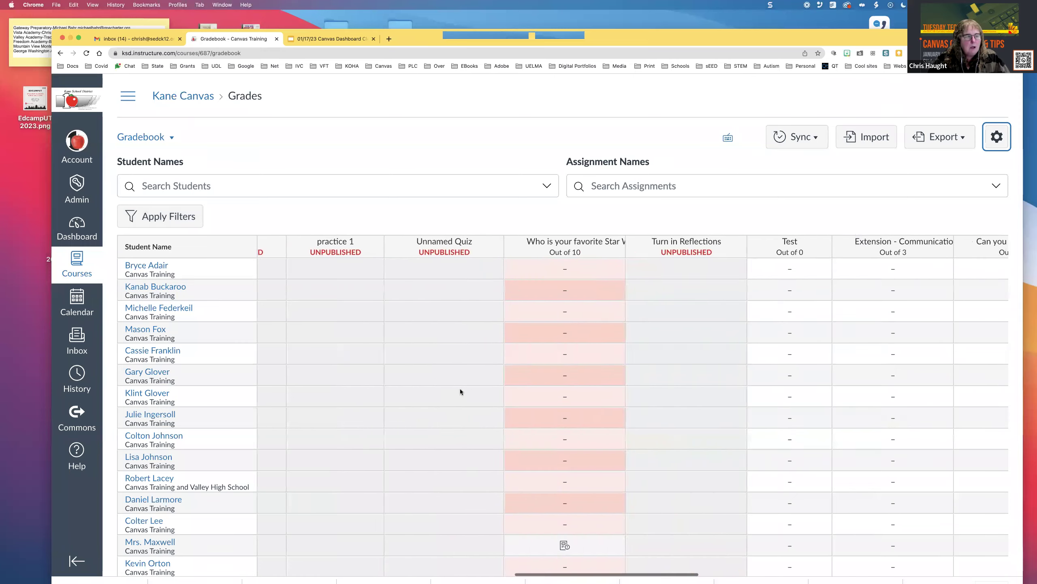
pyautogui.hscroll(-6, 459, 390)
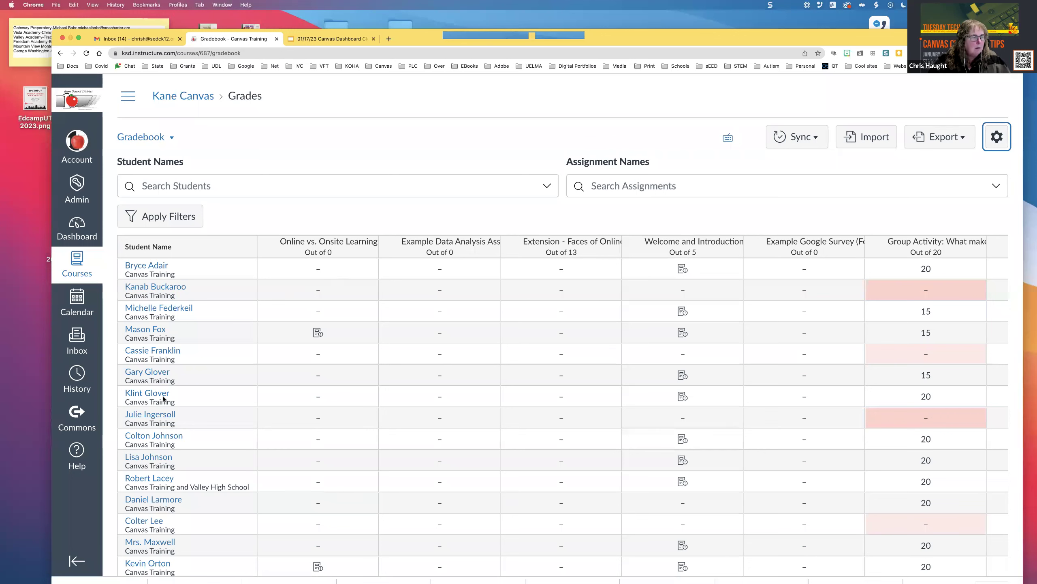
# - Open the frequently asked questions and new features document from the Canvas help and look through its helpful links and new features
pyautogui.click(81, 455)
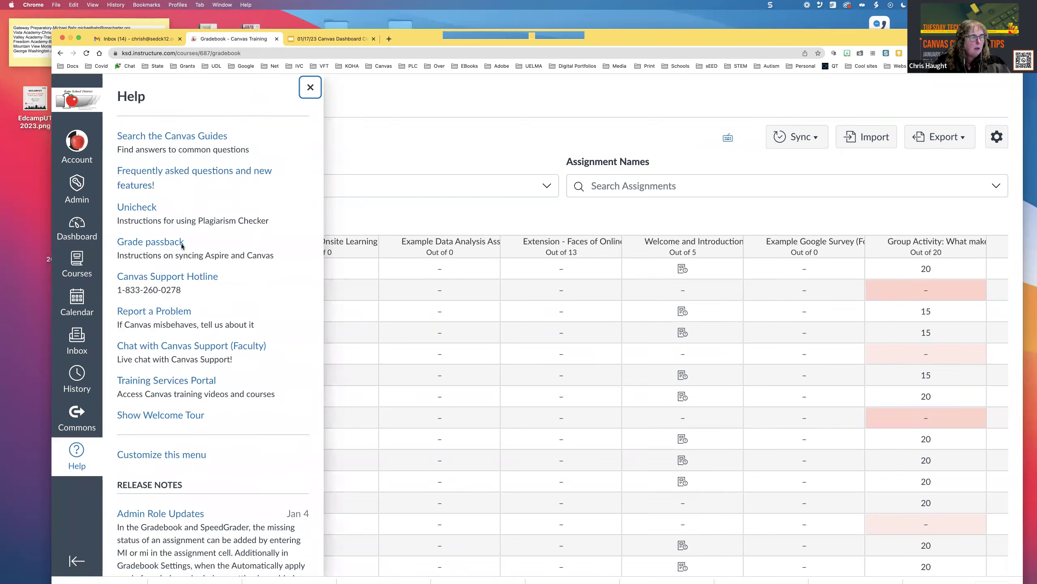
pyautogui.click(193, 172)
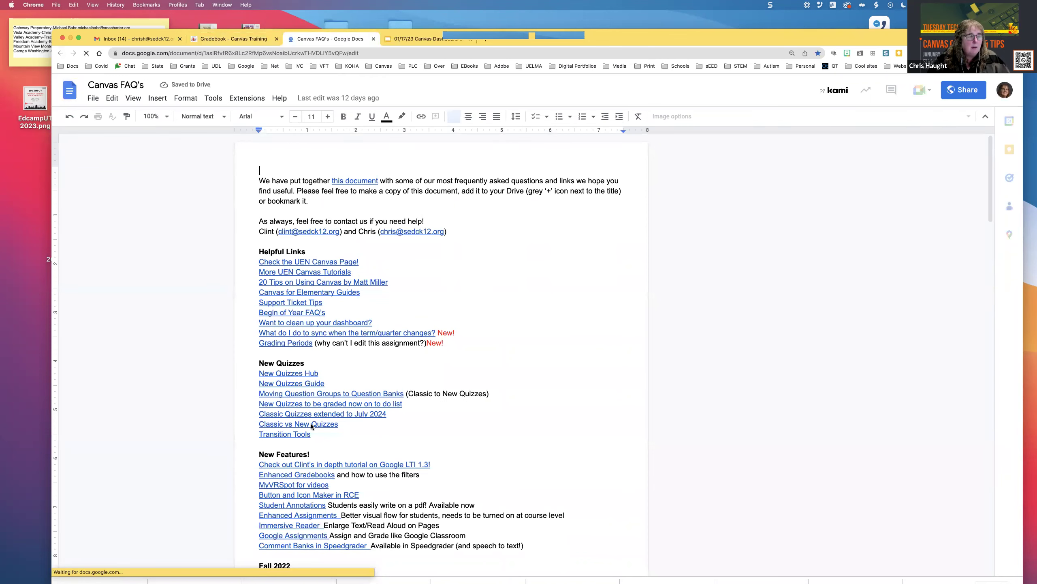
pyautogui.scroll(-2, 315, 428)
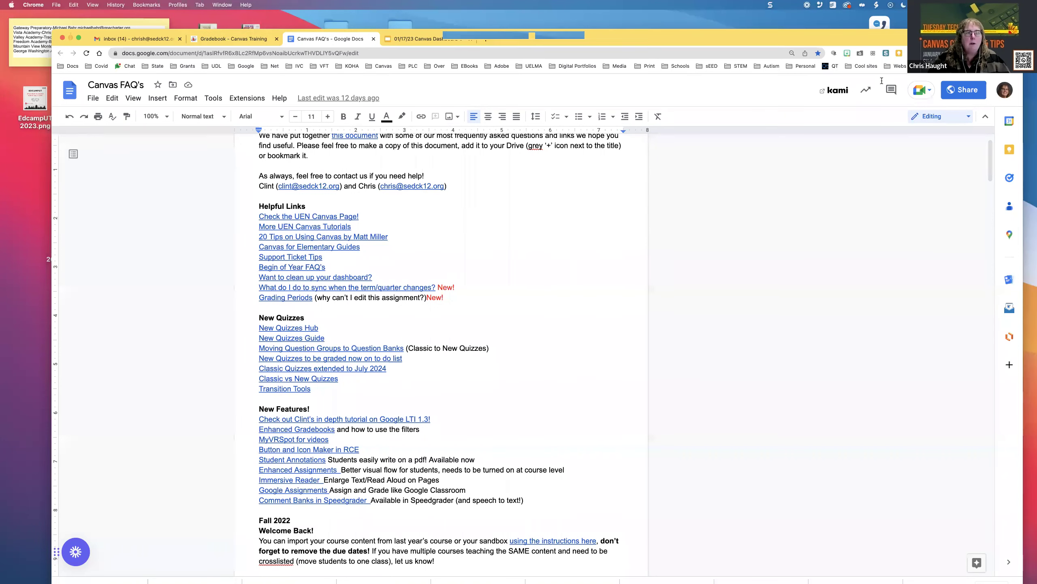
# - Switch to the 01/17/23 Canvas Dashboard Cleanup presentation in Google Slides and start its slideshow from the Account Notifications slide
pyautogui.click(409, 38)
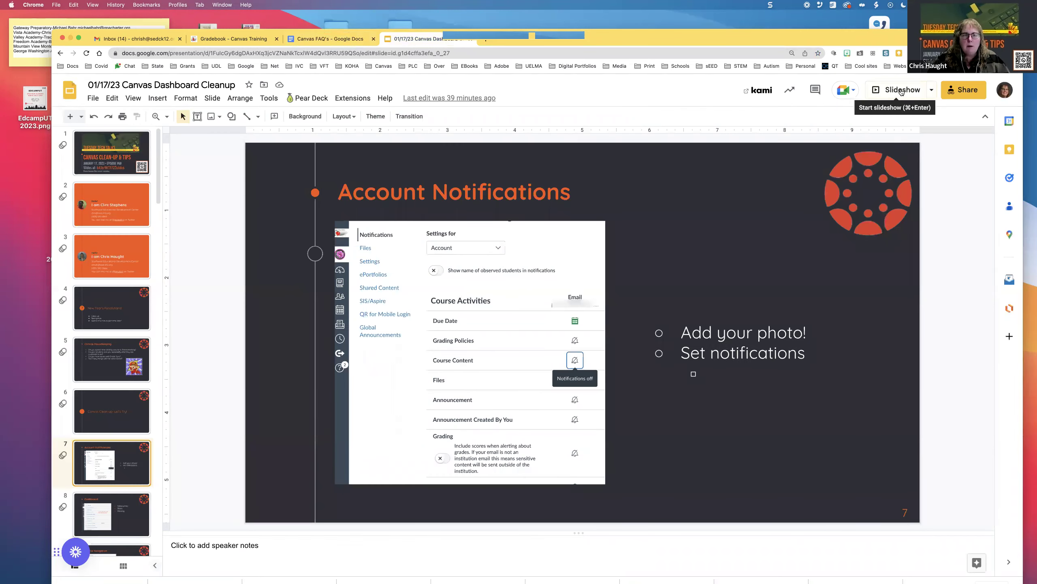
pyautogui.click(901, 91)
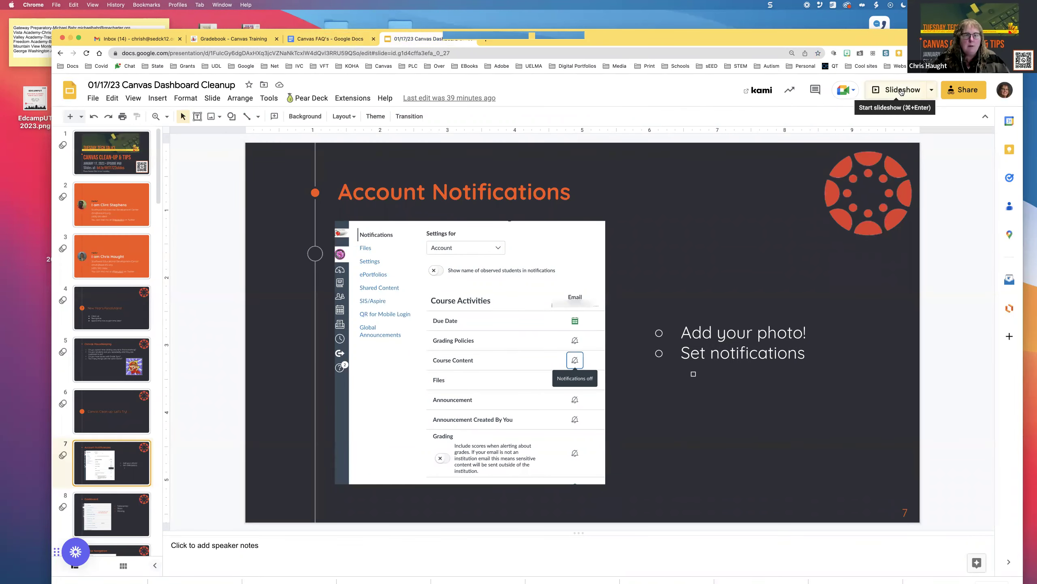